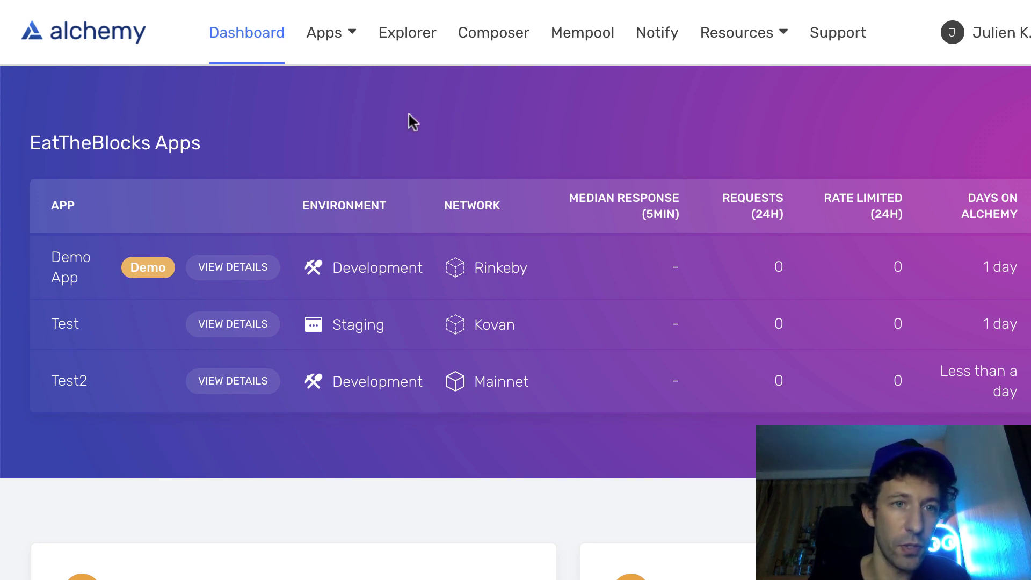
Browse the Apps list and the Create App page, then bring the Apps list back up
left_click(330, 34)
left_click(347, 36)
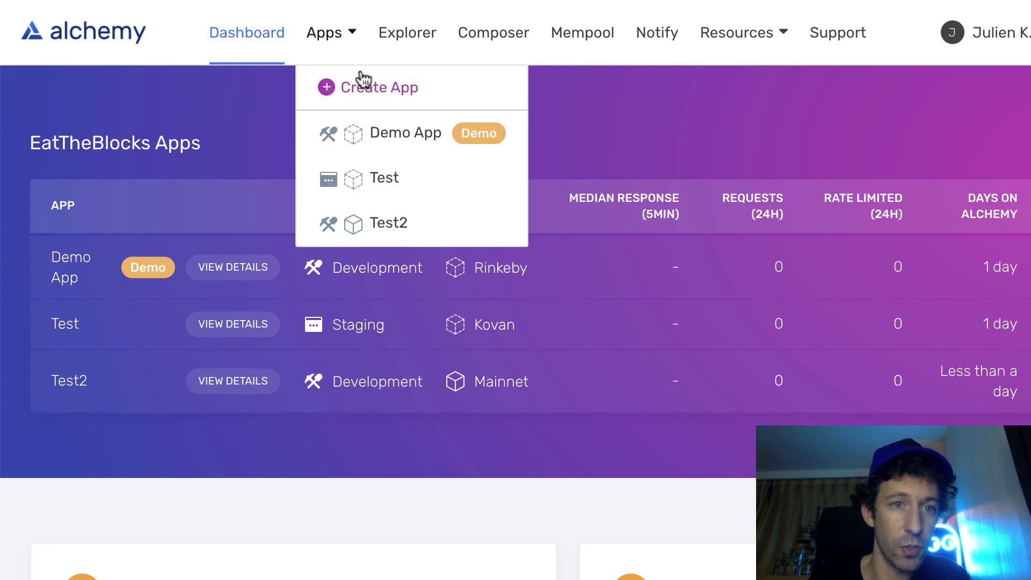
left_click(364, 85)
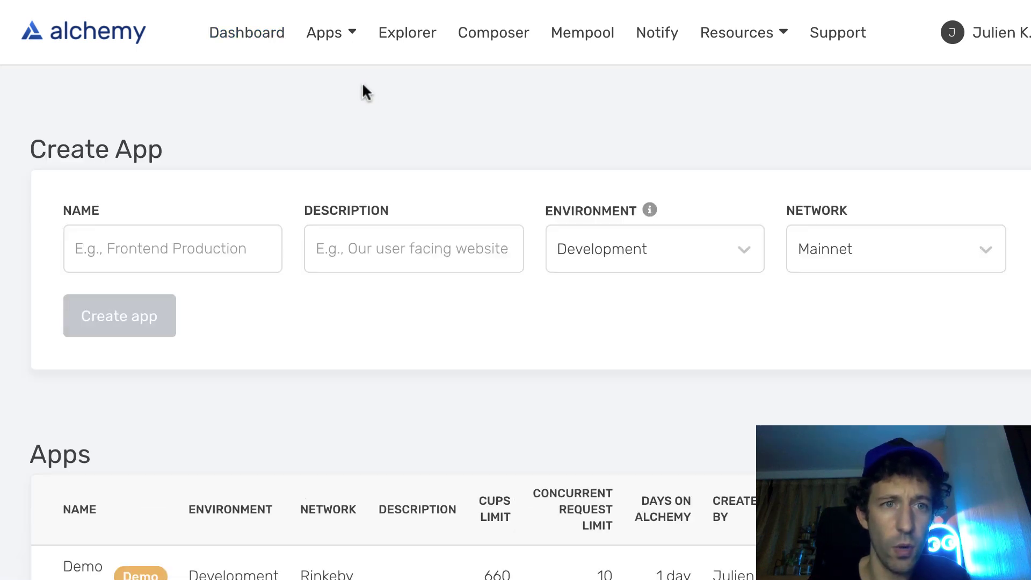
left_click(330, 35)
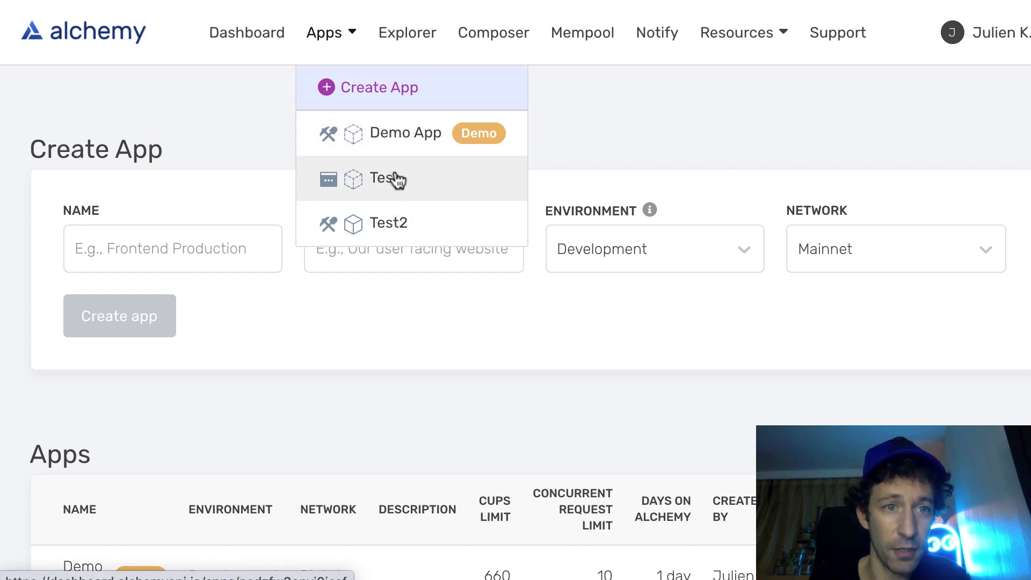
left_click(443, 182)
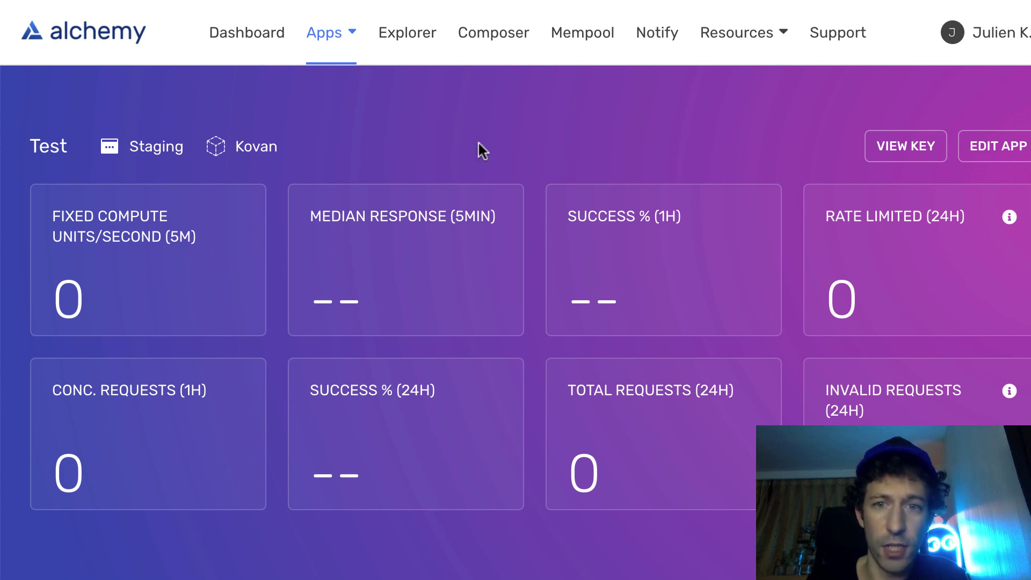
left_click(894, 146)
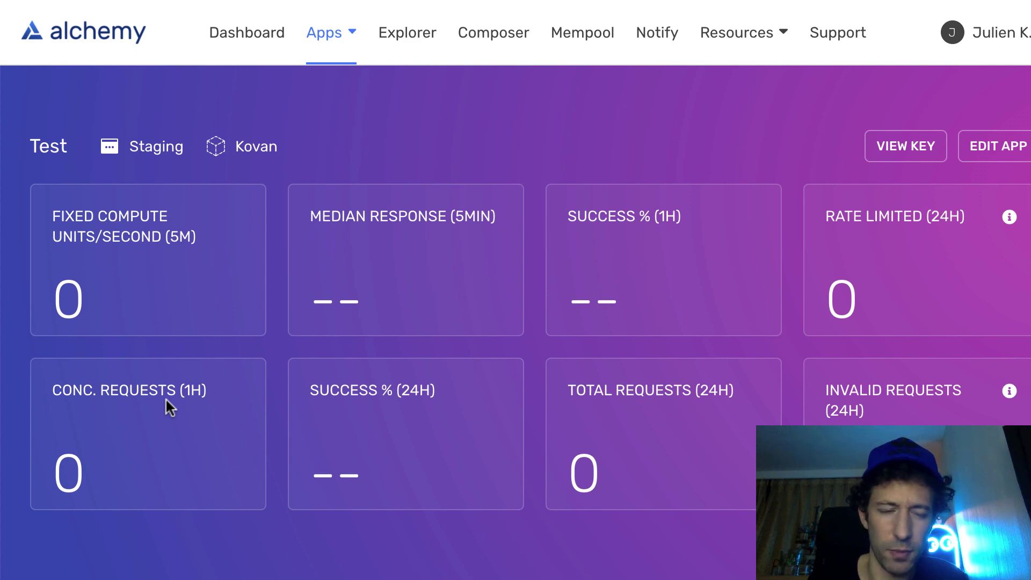
Review the Test app's API key URLs, then open its Edit App settings
left_click(906, 146)
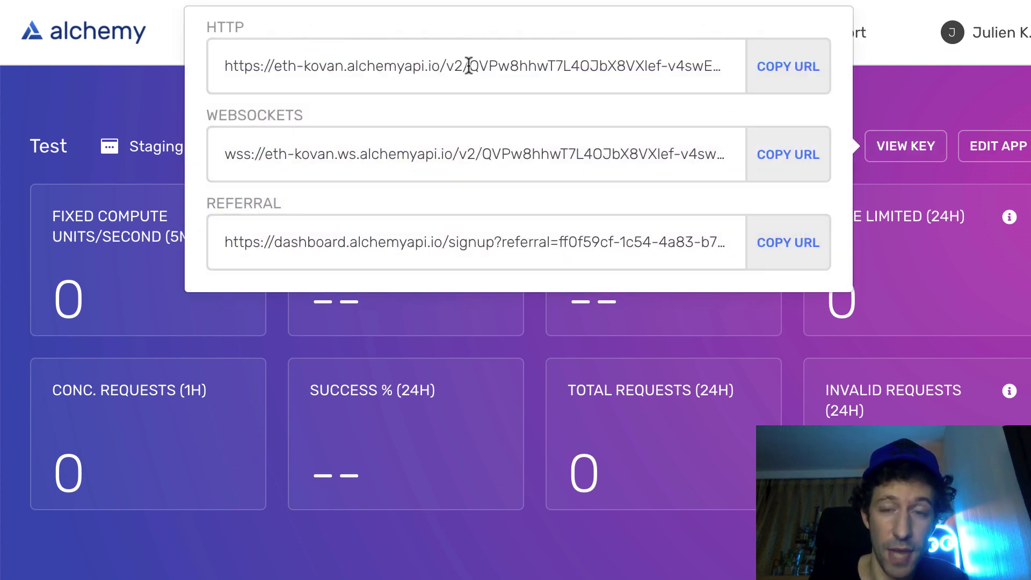
left_click(930, 87)
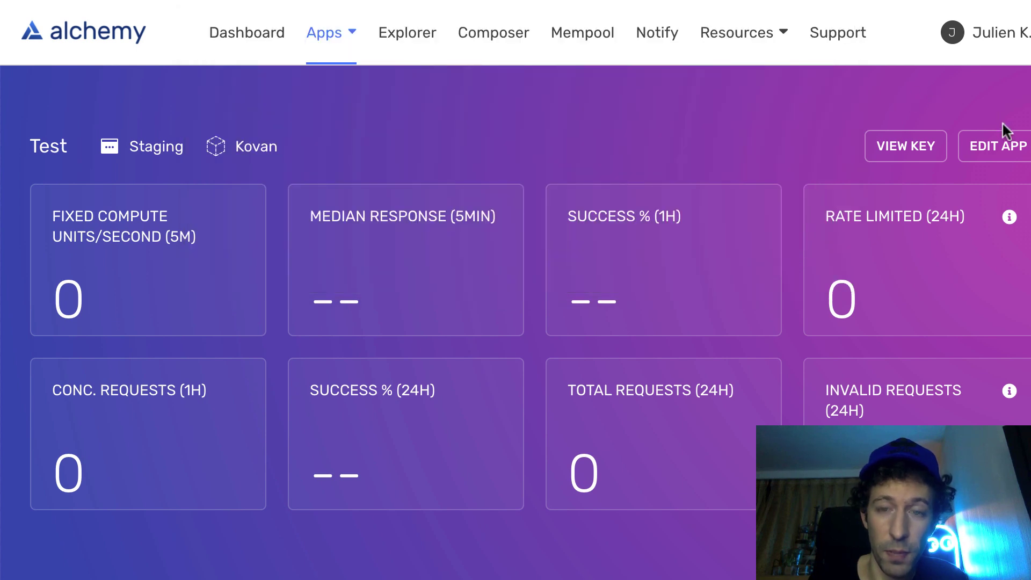
left_click(995, 148)
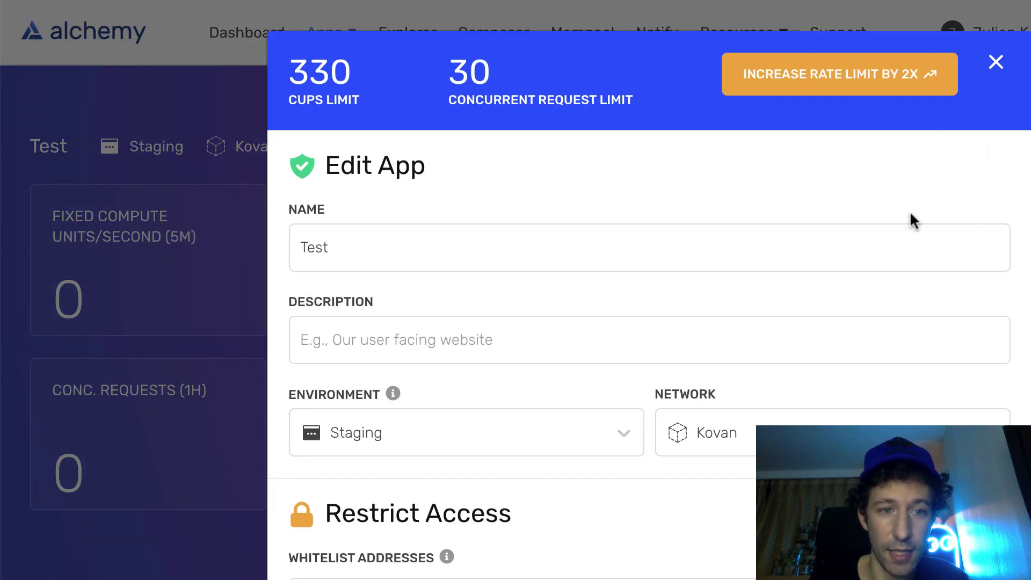
scroll(910, 211, "down", 3)
scroll(910, 210, "down", 3)
scroll(910, 211, "down", 3)
scroll(909, 211, "down", 2)
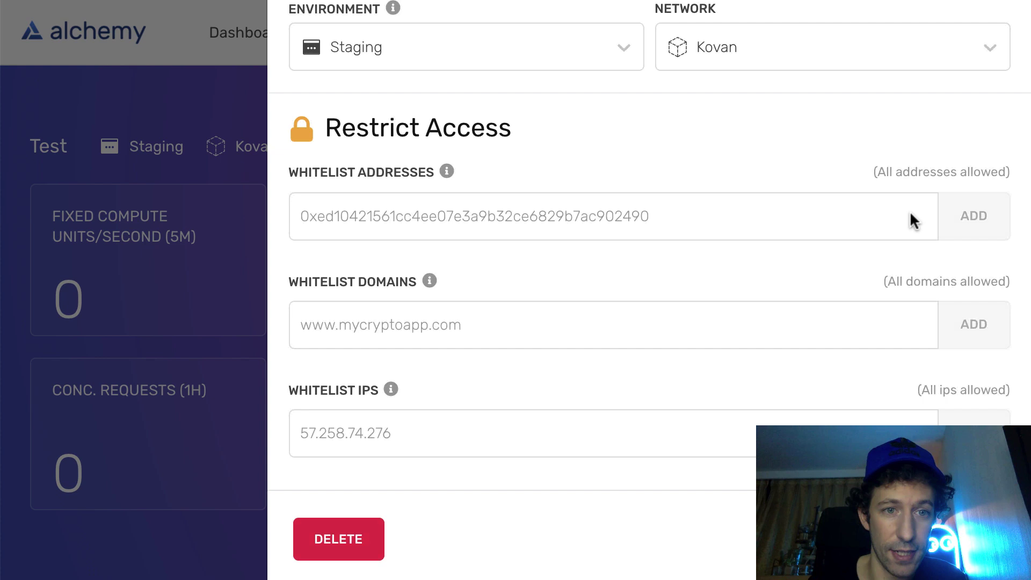
scroll(910, 211, "down", 1)
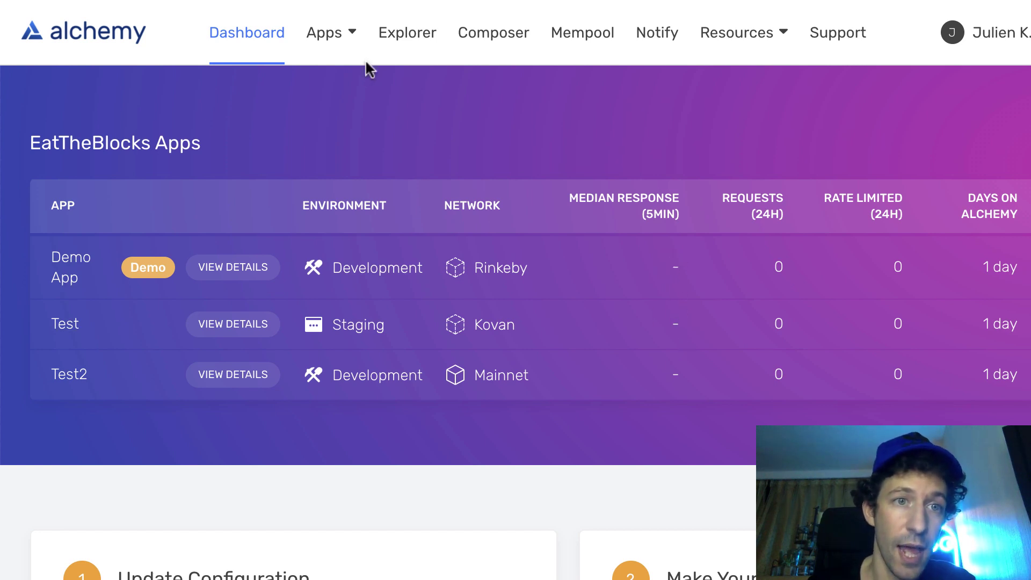
mouse_move(331, 32)
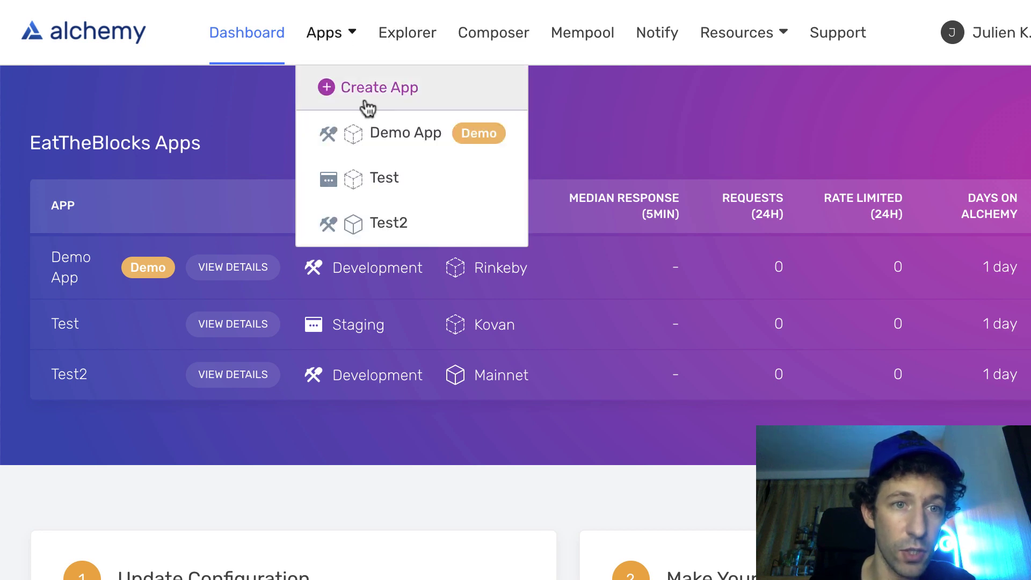
Open the Demo App dashboard and view its invalid and rate-limited recent requests
left_click(381, 137)
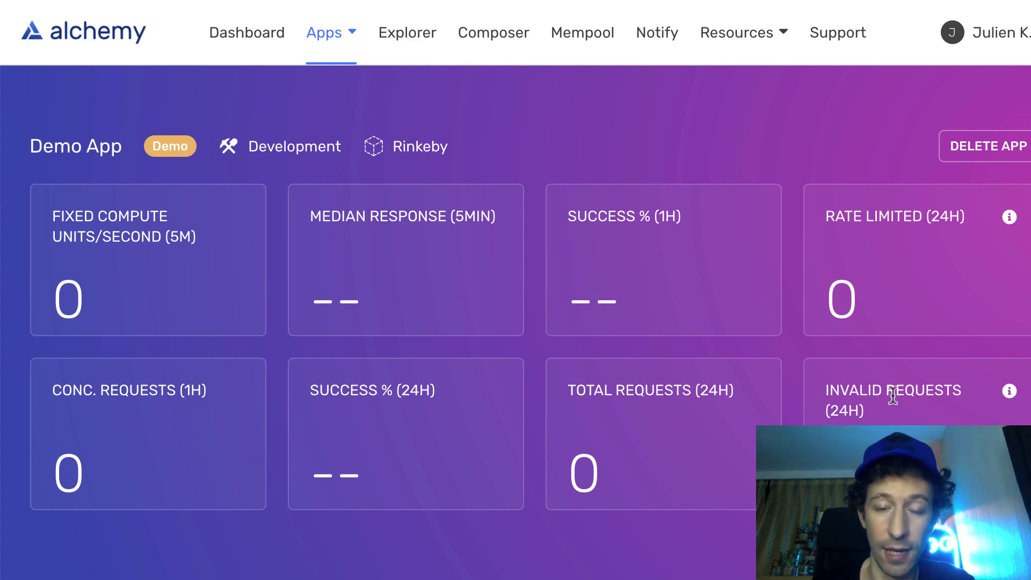
scroll(856, 362, "down", 4)
scroll(857, 361, "down", 4)
scroll(857, 365, "down", 3)
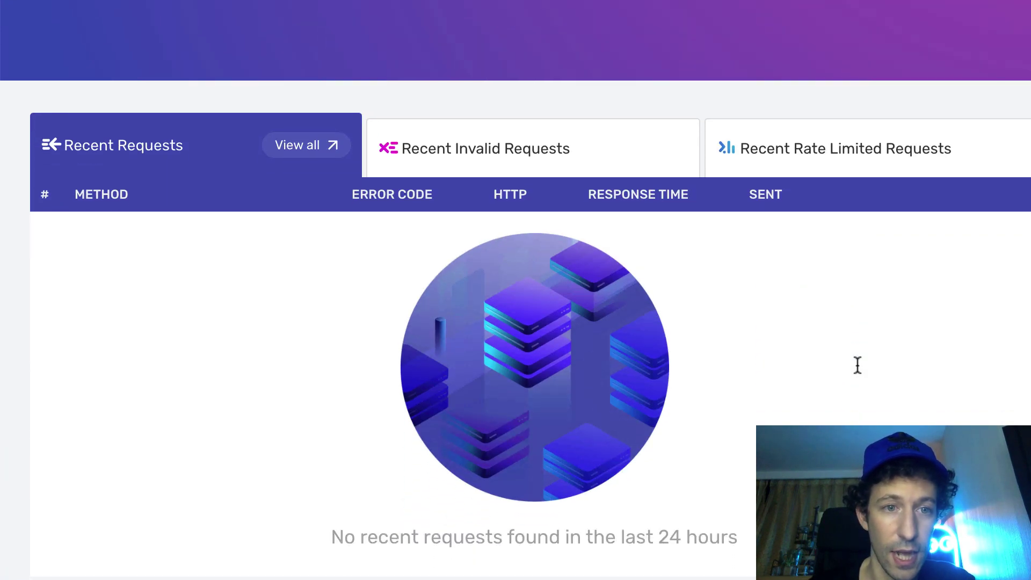
scroll(856, 365, "down", 2)
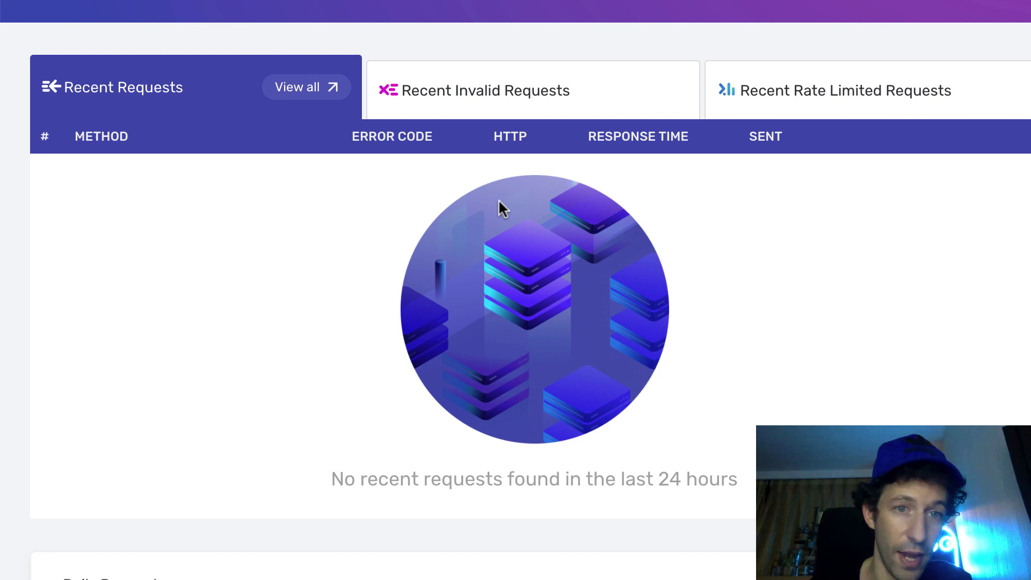
left_click(479, 97)
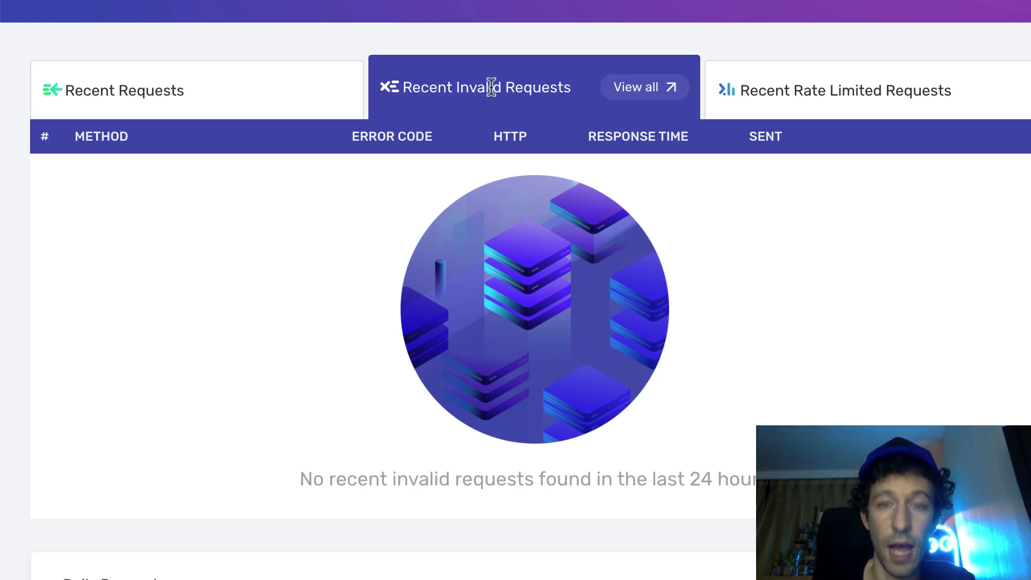
left_click(835, 104)
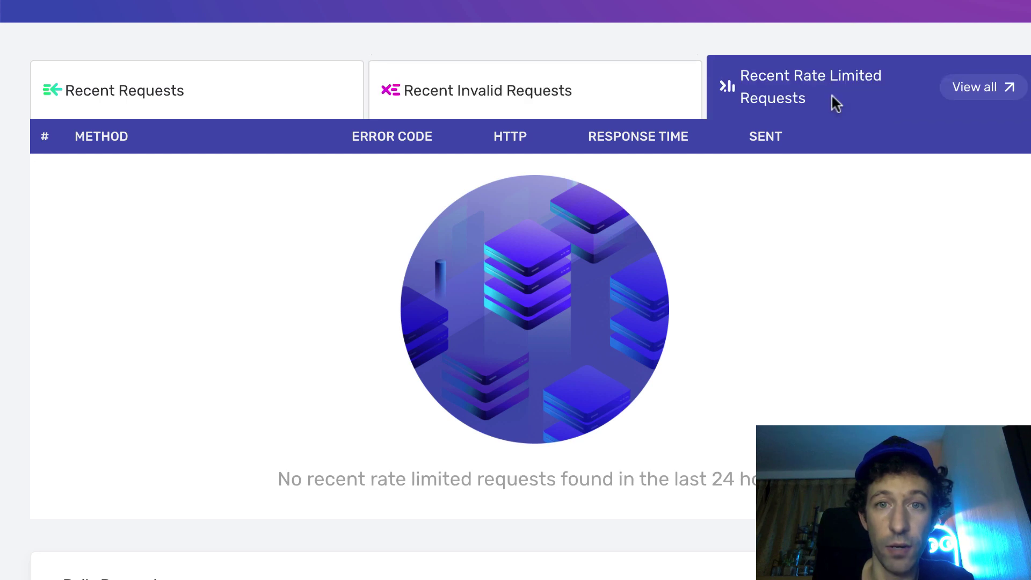
scroll(717, 190, "down", 3)
scroll(716, 189, "down", 2)
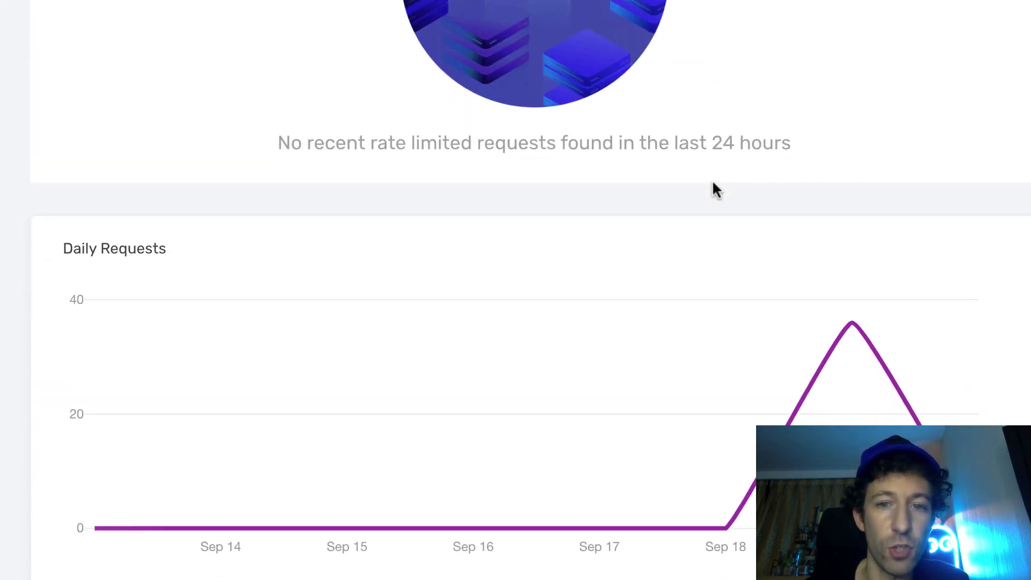
scroll(716, 189, "down", 2)
scroll(716, 189, "down", 1)
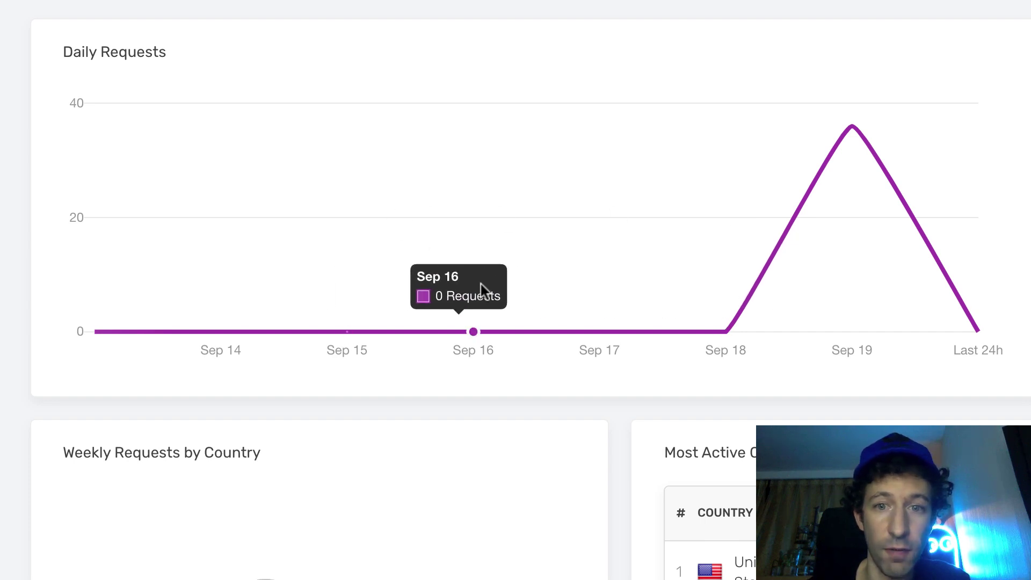
scroll(699, 334, "down", 3)
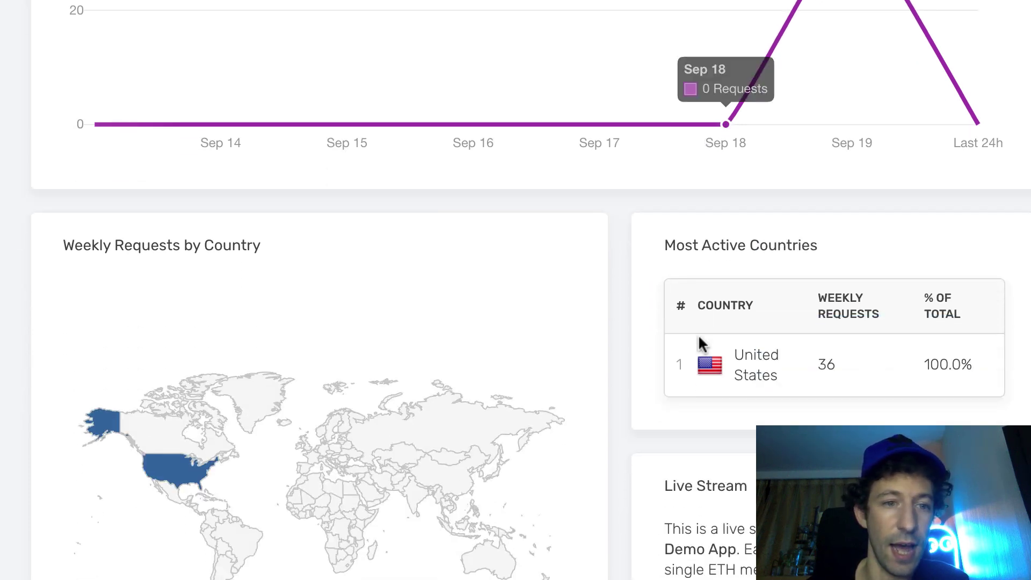
scroll(699, 335, "down", 2)
scroll(698, 334, "down", 2)
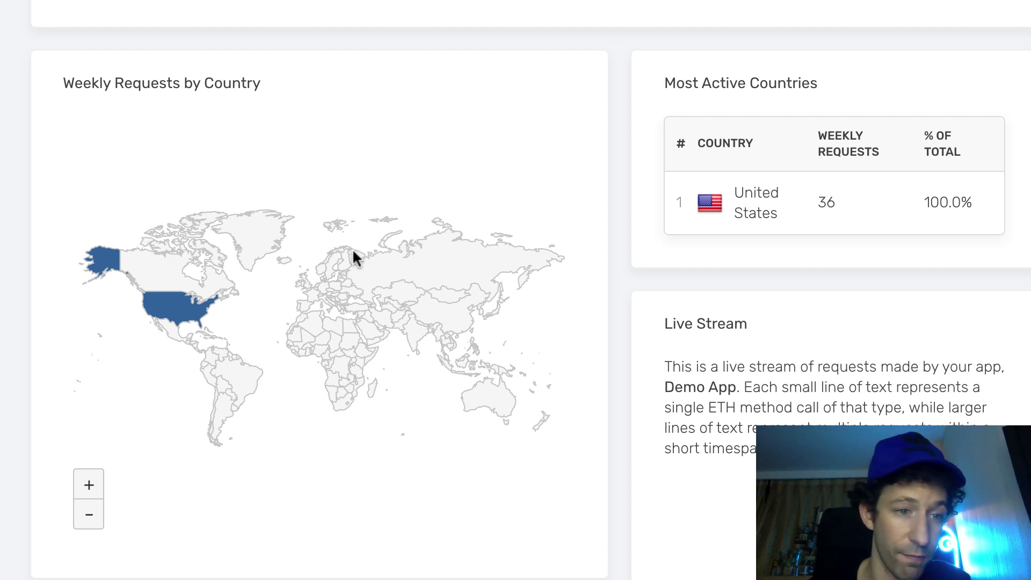
scroll(352, 249, "down", 5)
scroll(352, 248, "down", 3)
scroll(353, 257, "down", 1)
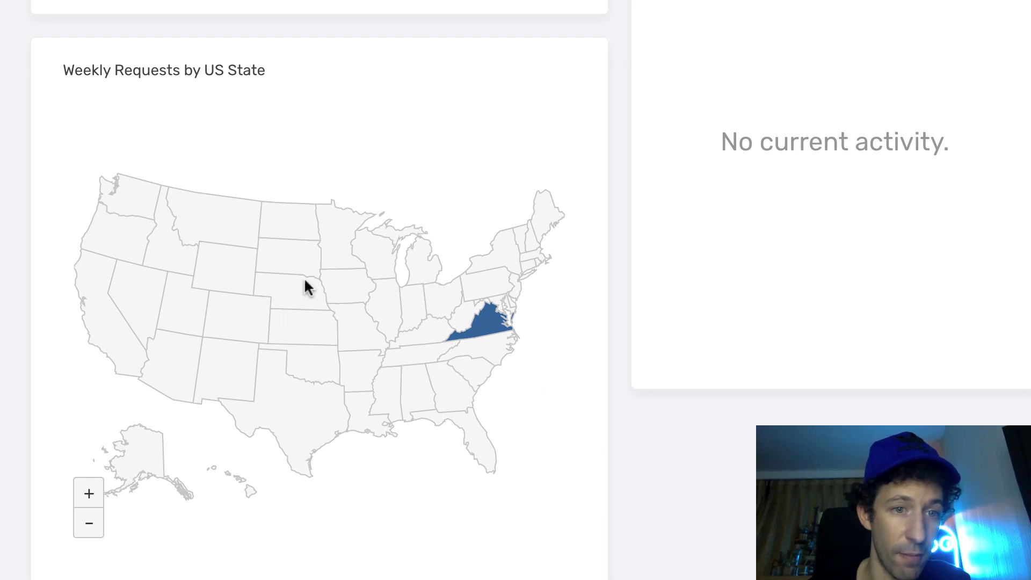
scroll(559, 336, "up", 5)
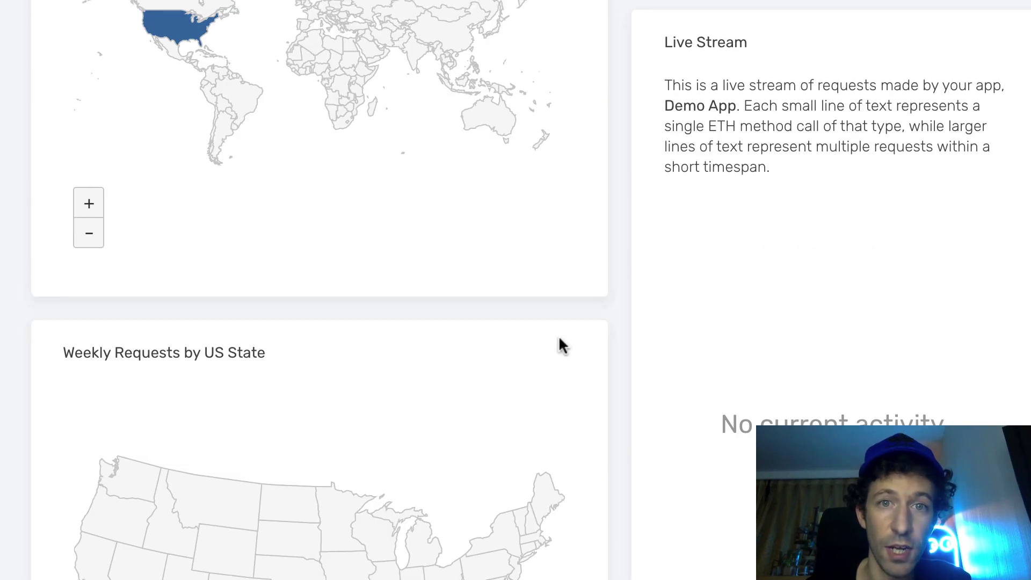
scroll(559, 336, "up", 3)
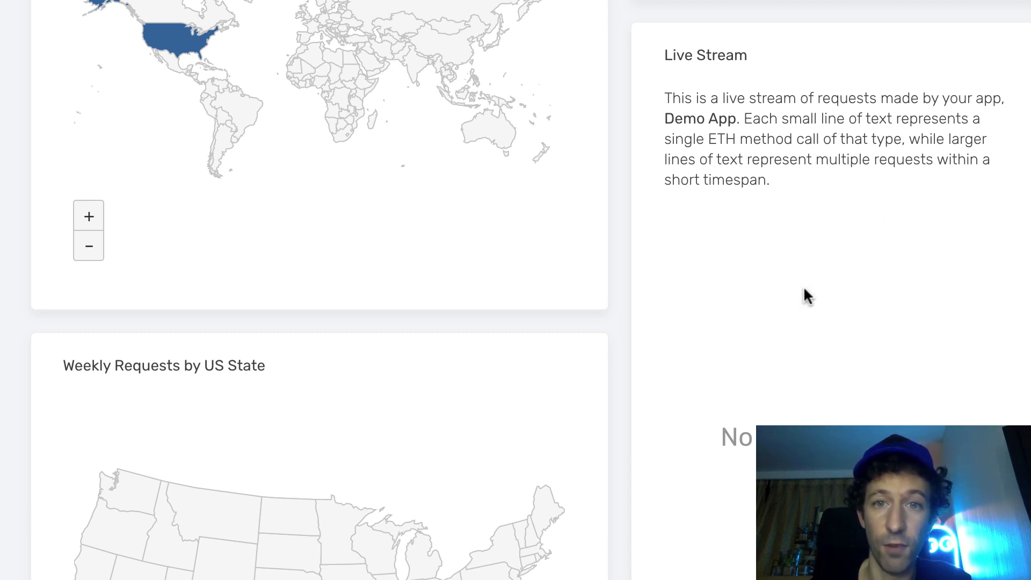
scroll(804, 287, "up", 4)
scroll(803, 285, "up", 2)
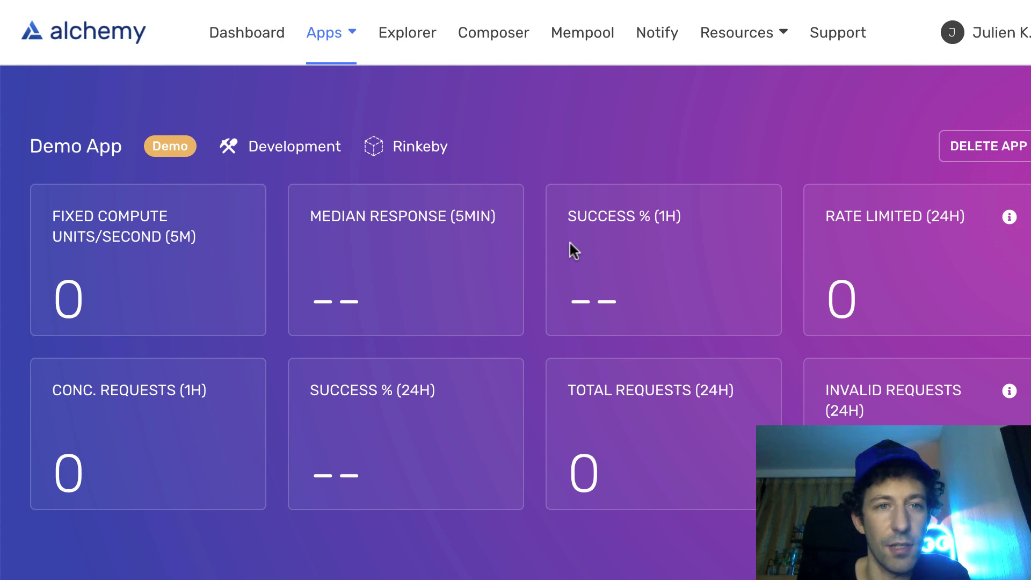
In the Explorer, set the time filter to last 10 days and keep All Apps
left_click(425, 41)
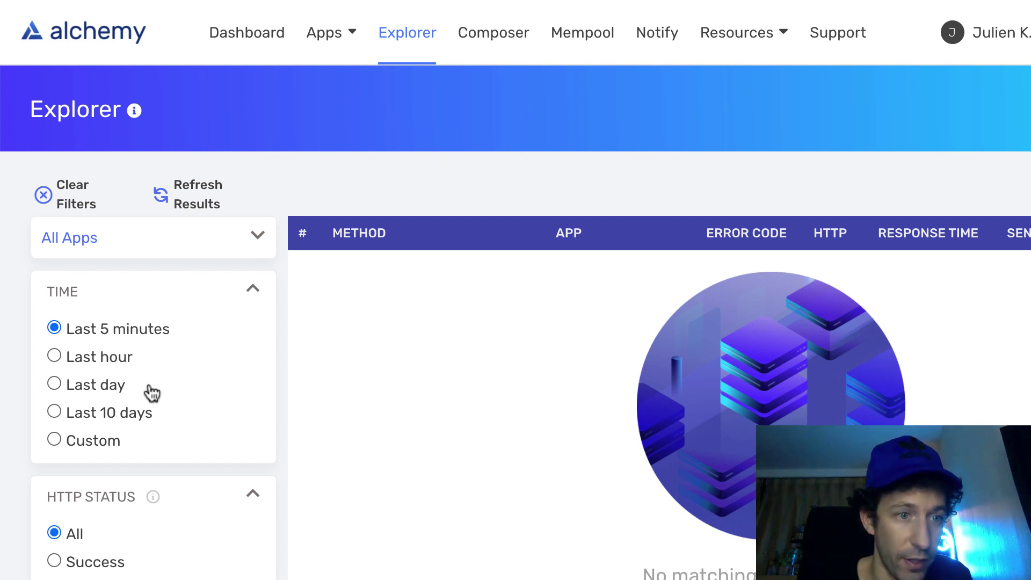
scroll(187, 362, "down", 1)
scroll(186, 362, "down", 1)
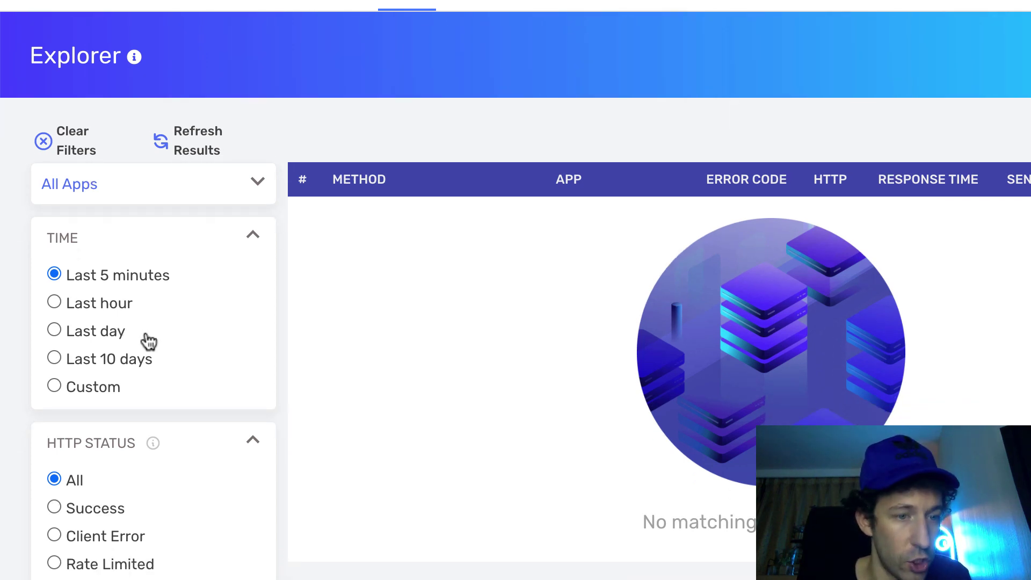
left_click(54, 331)
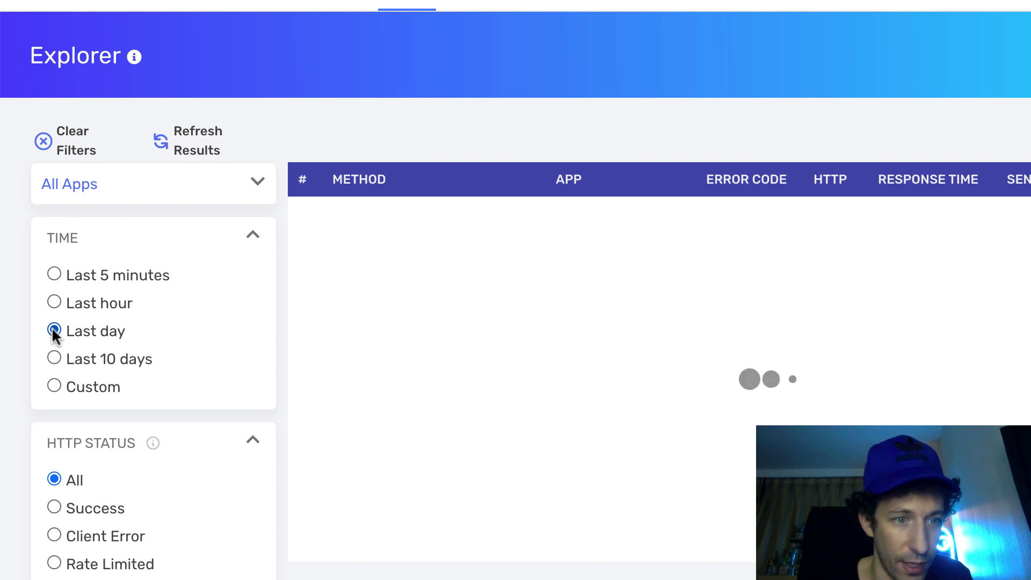
left_click(55, 359)
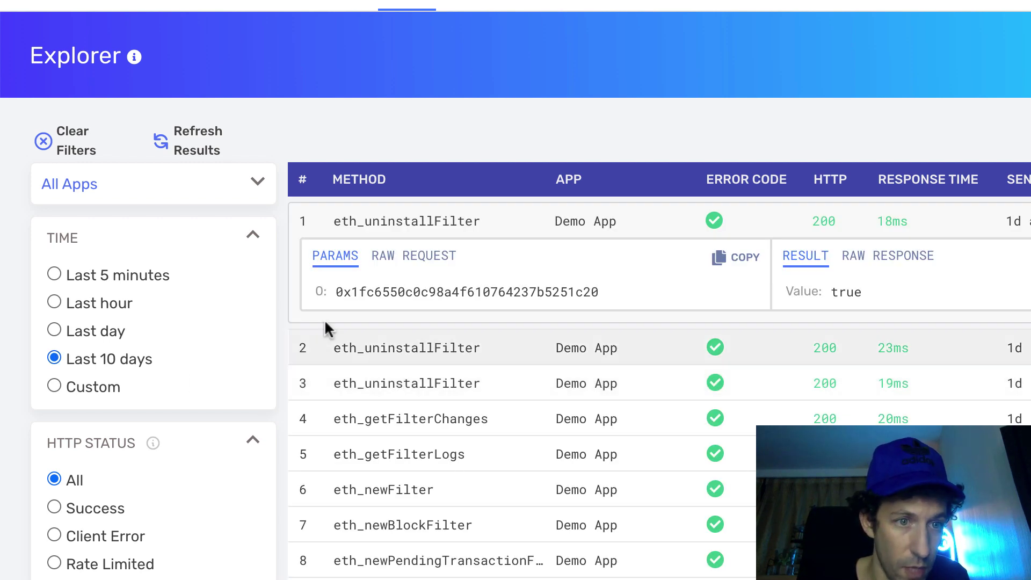
left_click(257, 186)
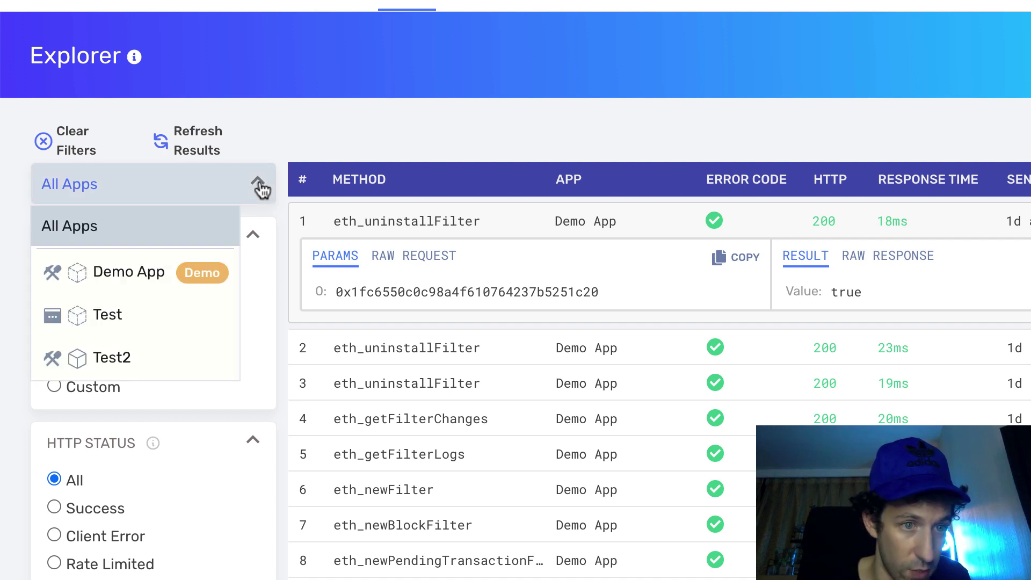
left_click(257, 188)
scroll(268, 234, "down", 4)
scroll(268, 234, "down", 2)
scroll(268, 234, "down", 1)
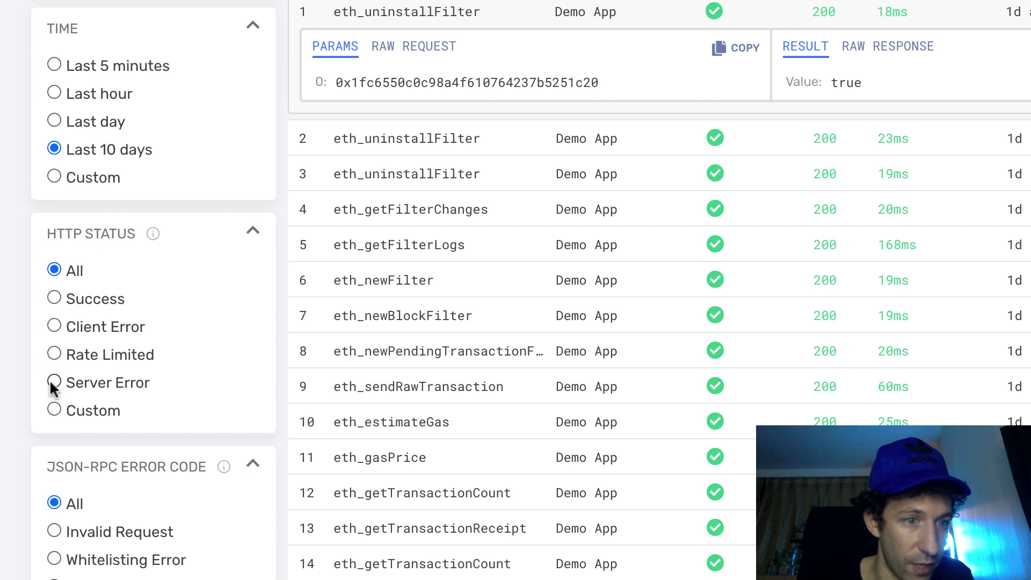
scroll(131, 338, "down", 3)
scroll(132, 339, "down", 2)
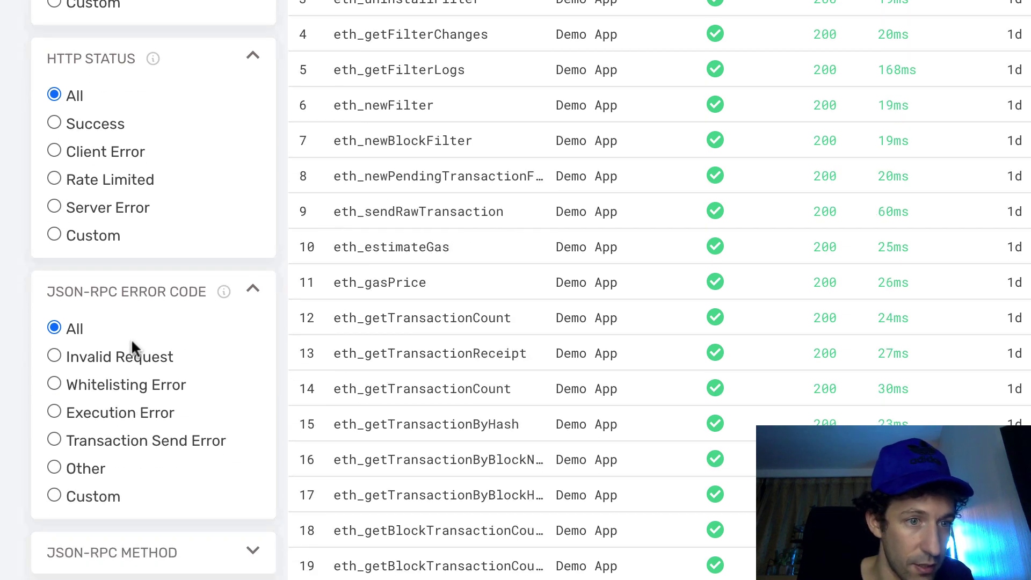
scroll(131, 339, "down", 1)
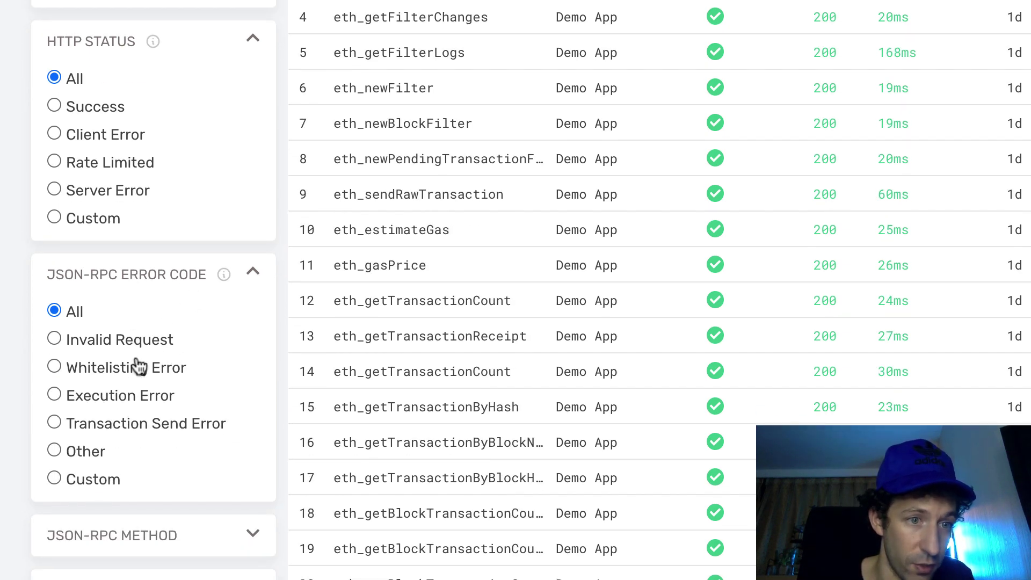
scroll(146, 379, "down", 3)
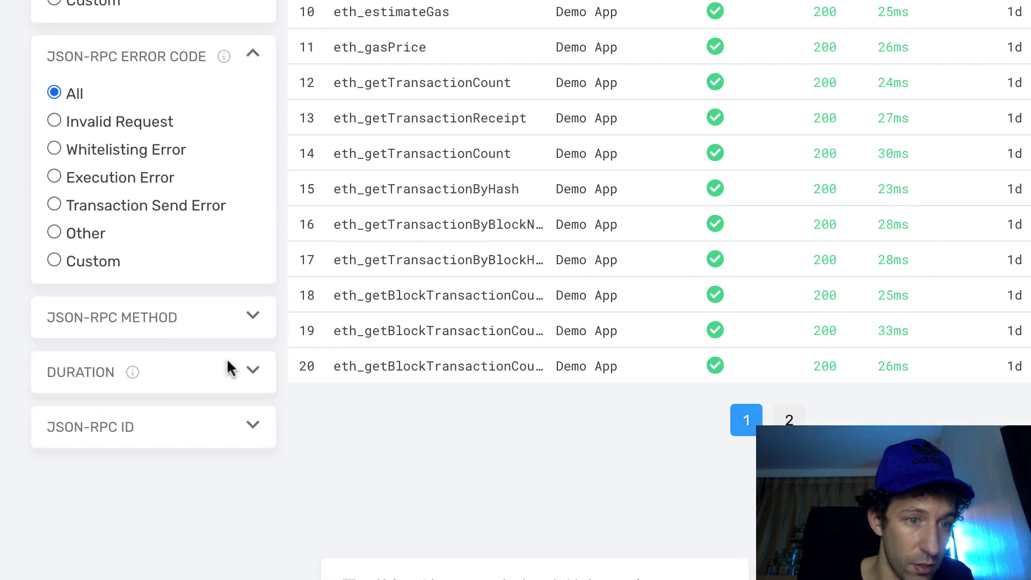
Check the JSON-RPC method filter, then inspect the first eth_uninstallFilter request's raw JSON and actions
left_click(253, 318)
scroll(198, 358, "down", 3)
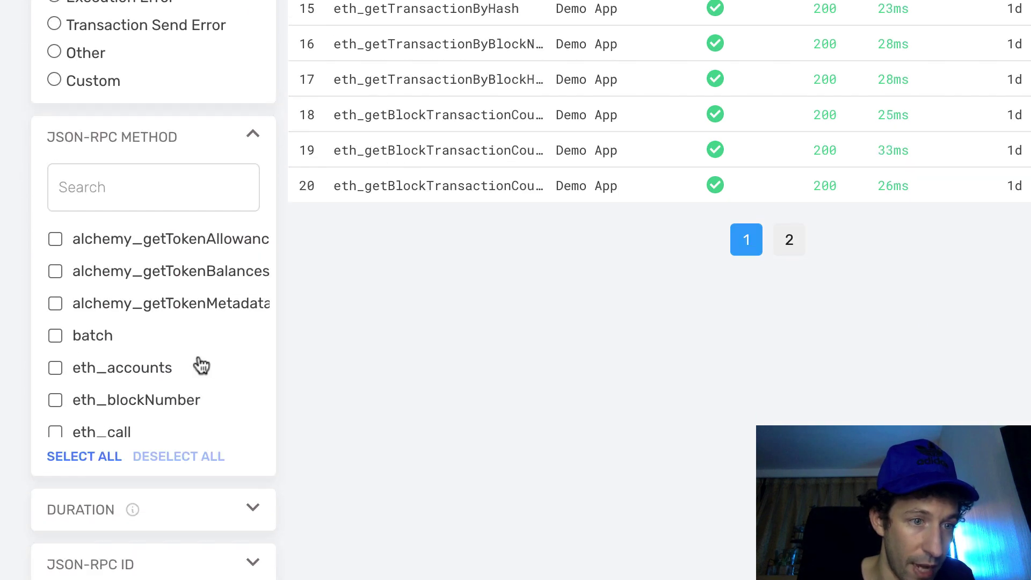
left_click(254, 136)
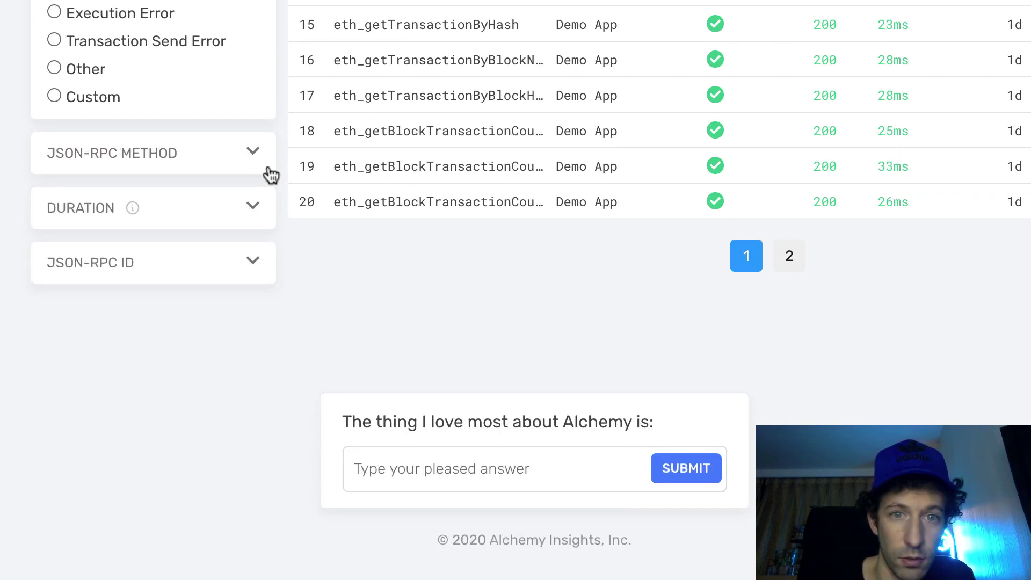
scroll(272, 175, "up", 6)
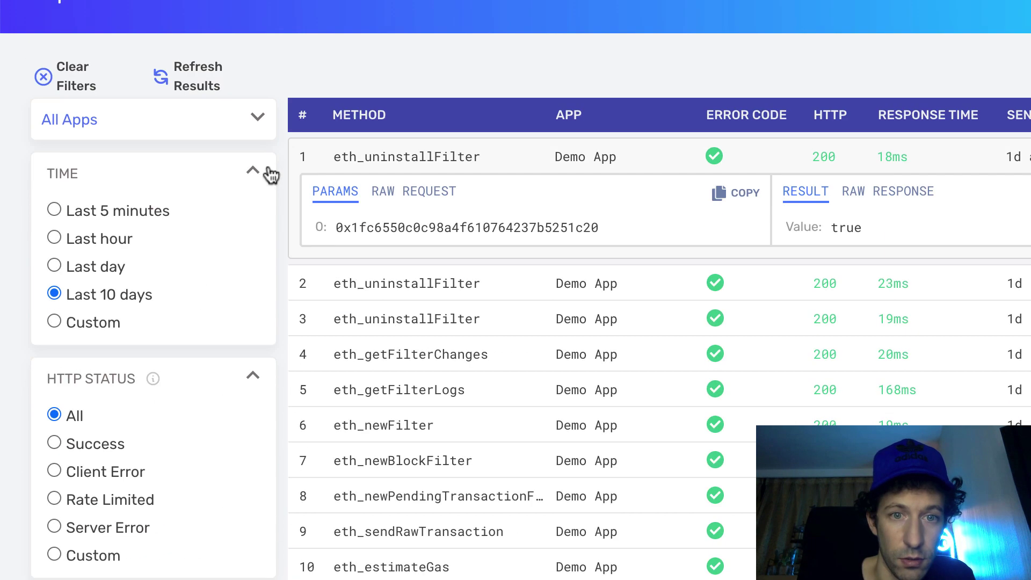
left_click(462, 160)
left_click(471, 160)
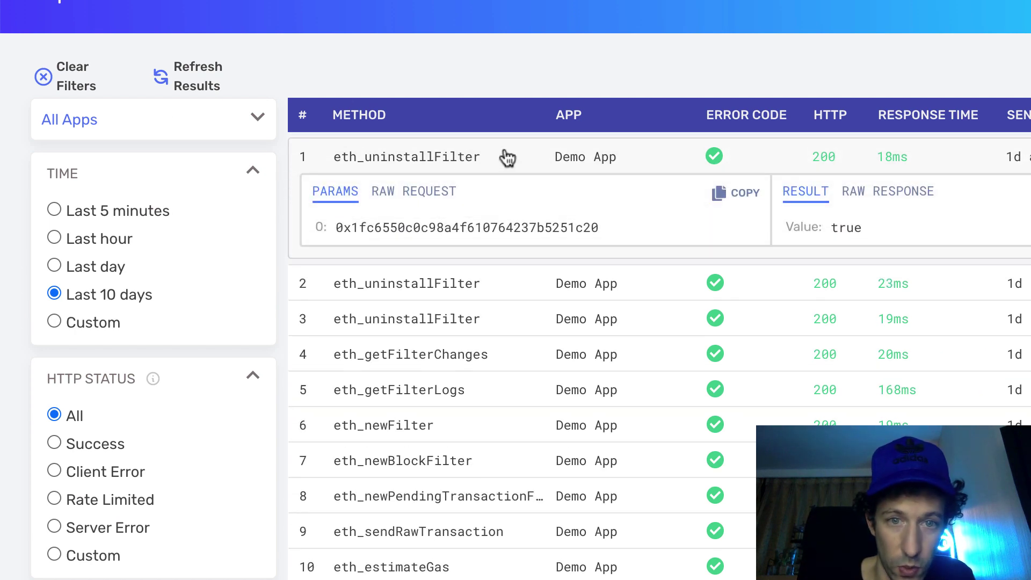
left_click(389, 192)
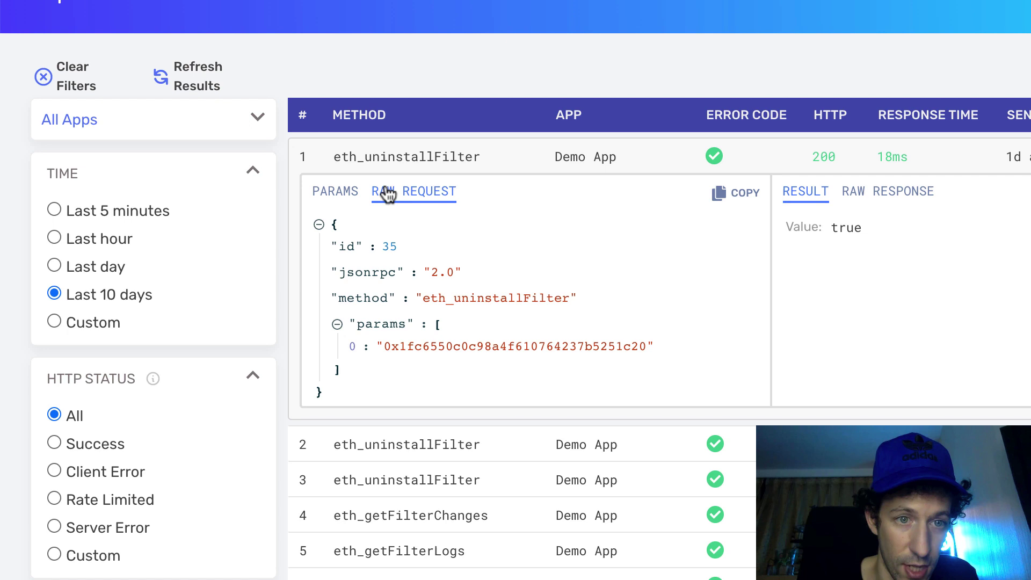
left_click(337, 194)
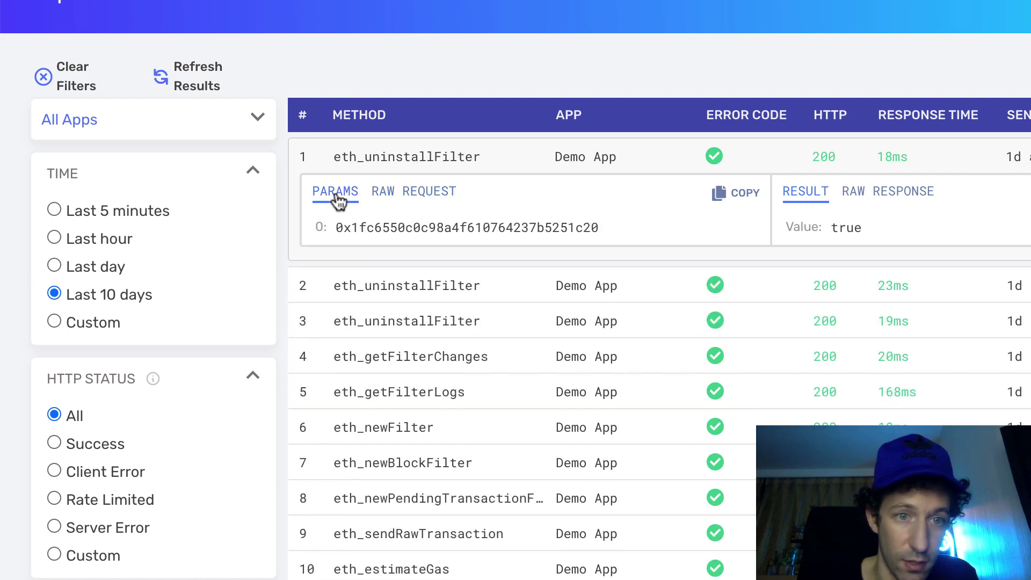
scroll(801, 240, "right", 5)
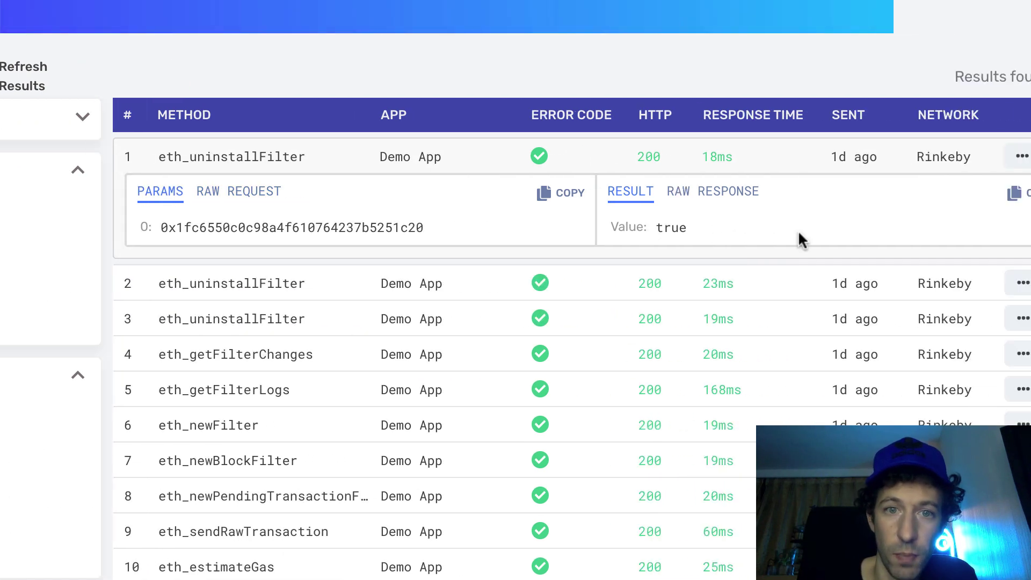
scroll(802, 240, "right", 1)
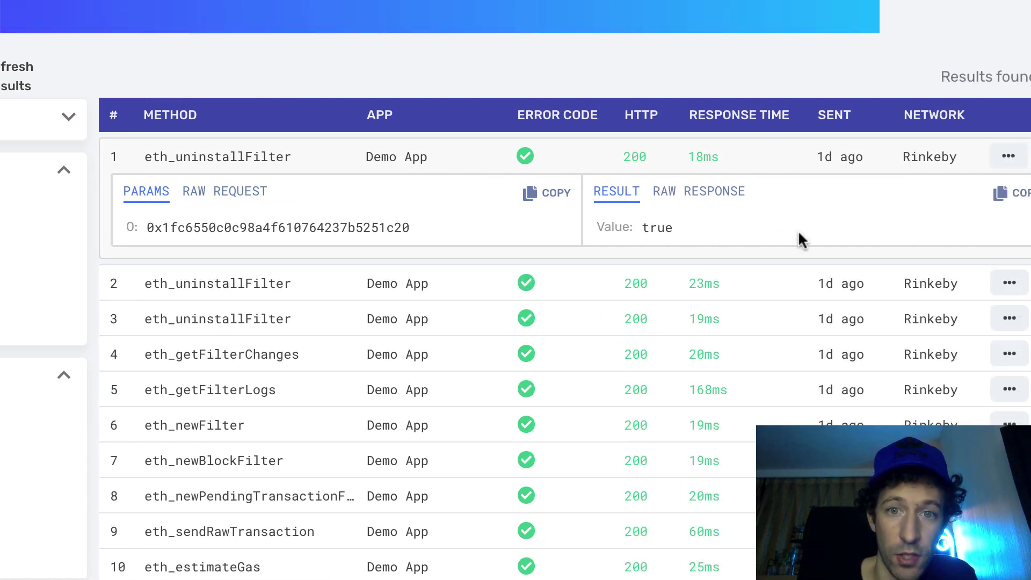
left_click(1013, 158)
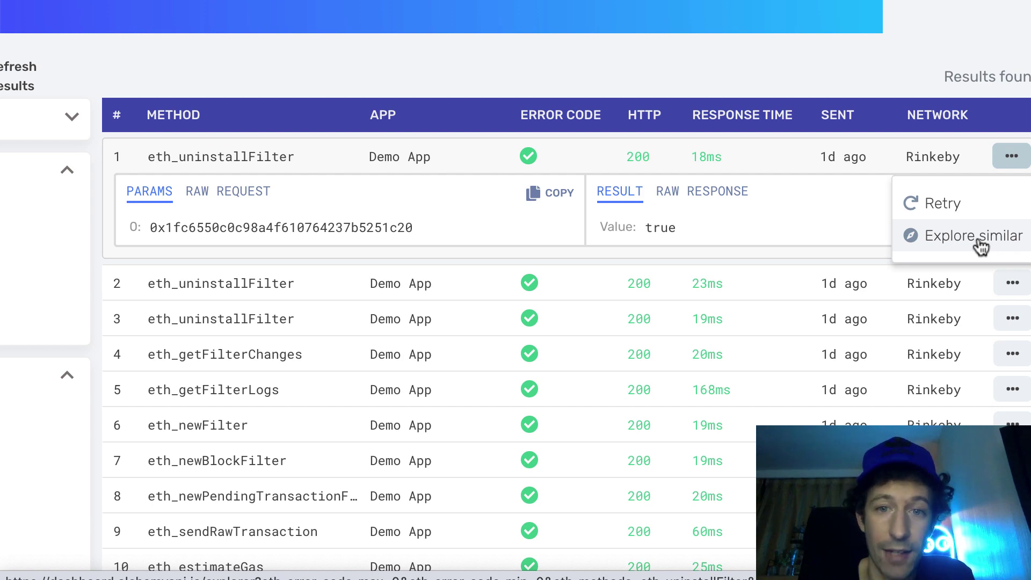
scroll(530, 318, "up", 3)
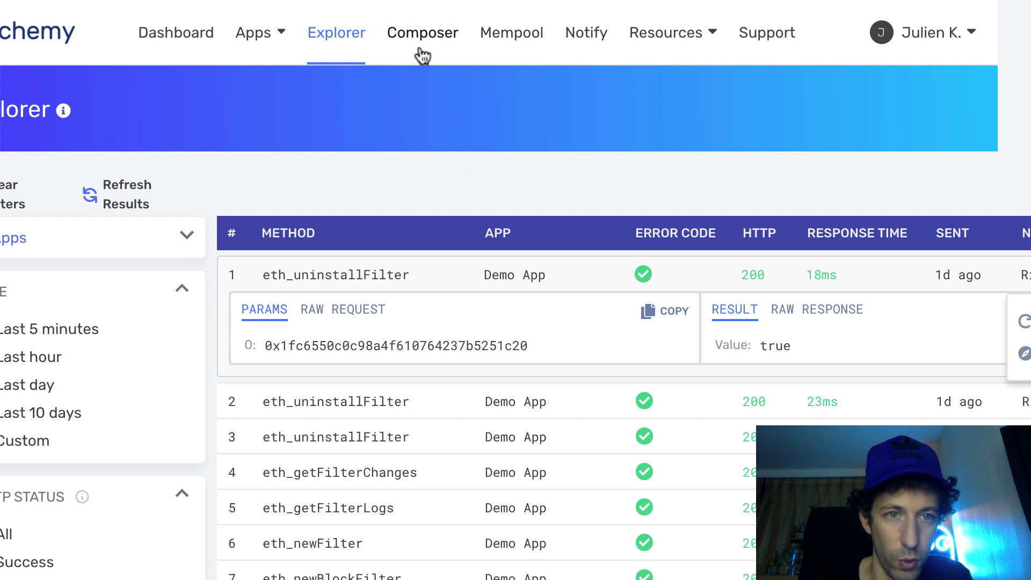
Open the Composer and browse its network and method lists, keeping Mainnet and eth_call
left_click(422, 46)
scroll(478, 143, "down", 3)
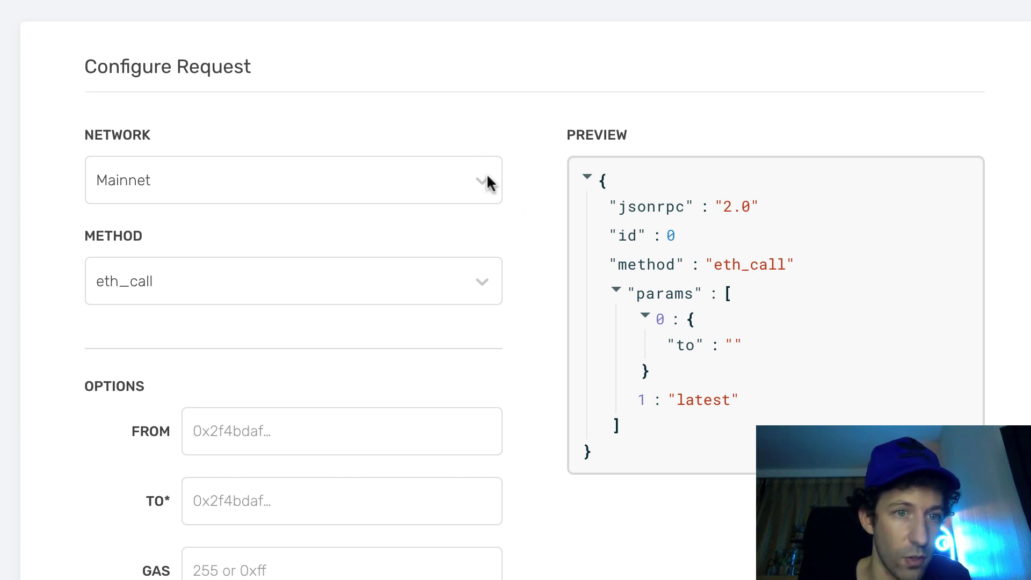
left_click(451, 173)
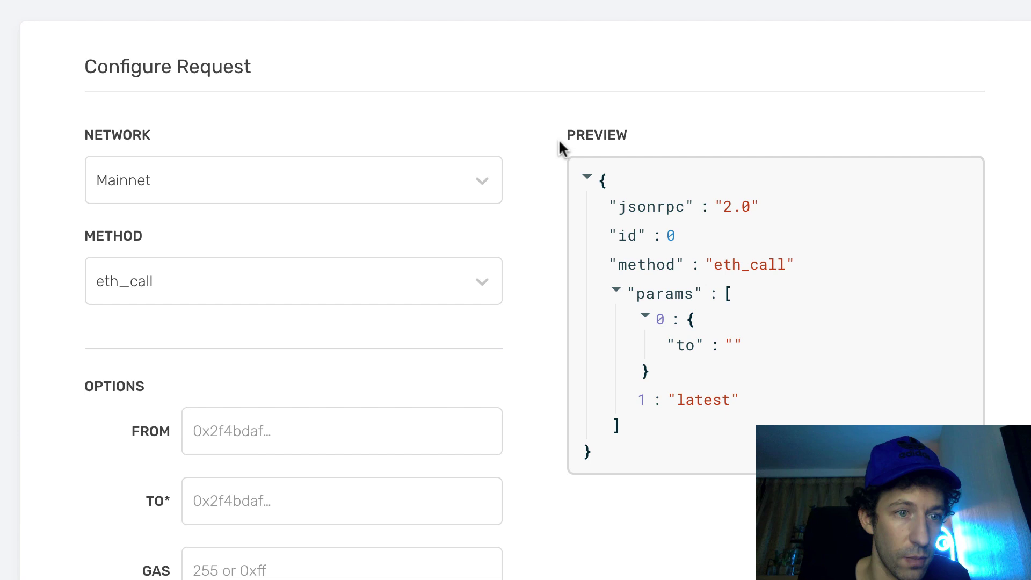
scroll(559, 138, "down", 3)
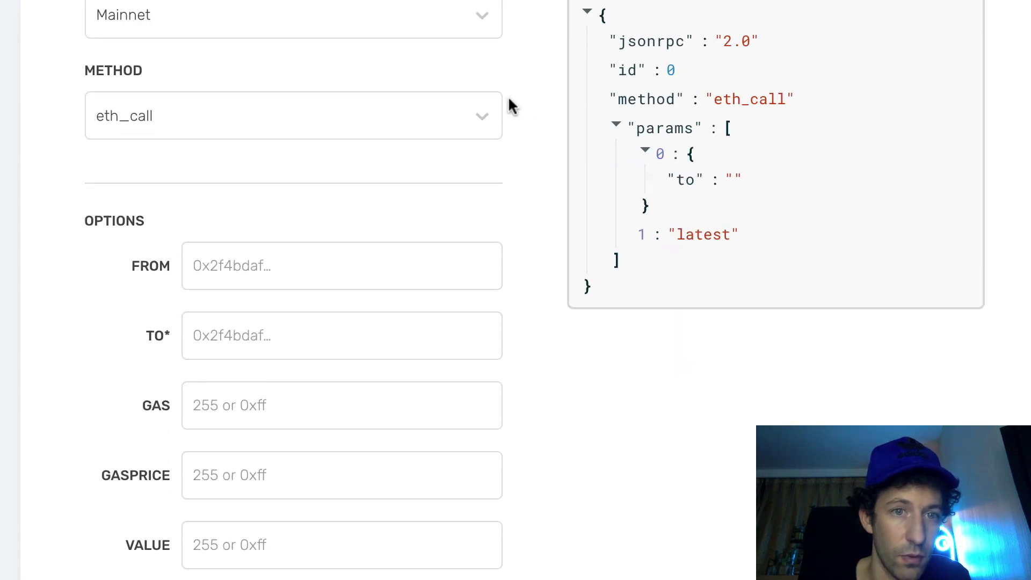
left_click(436, 117)
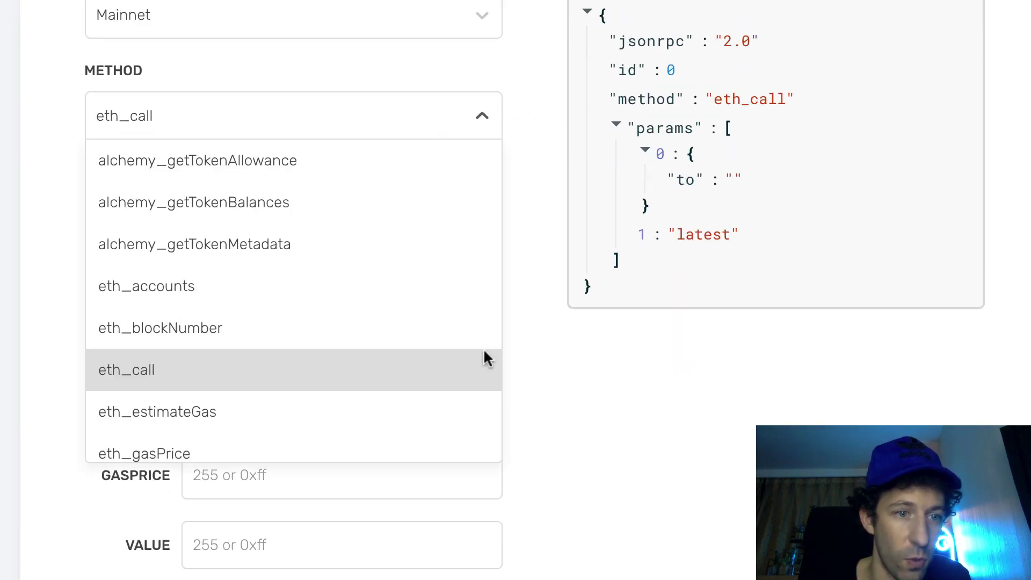
left_click(547, 232)
scroll(544, 234, "down", 2)
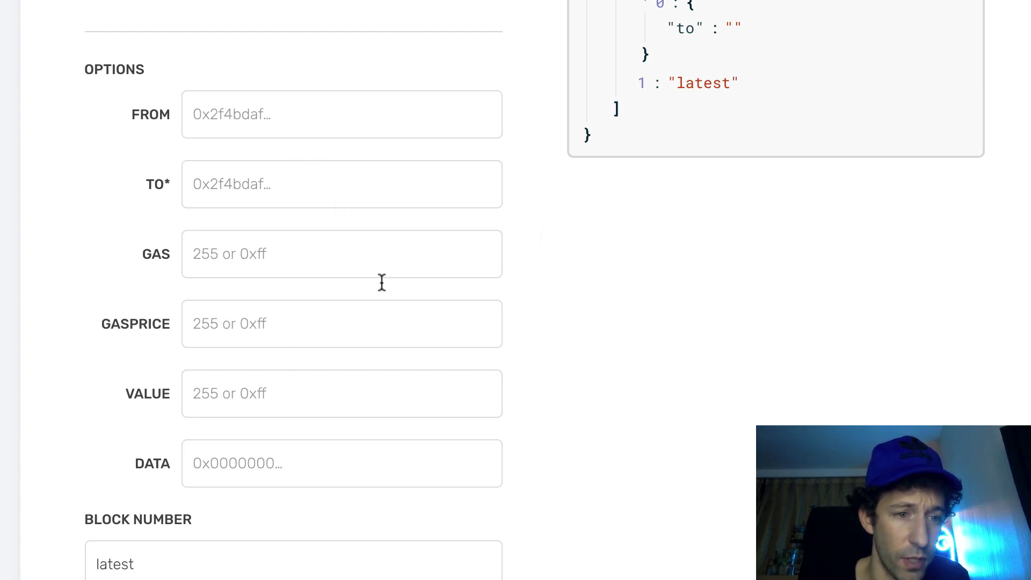
scroll(332, 310, "down", 1)
scroll(330, 309, "down", 1)
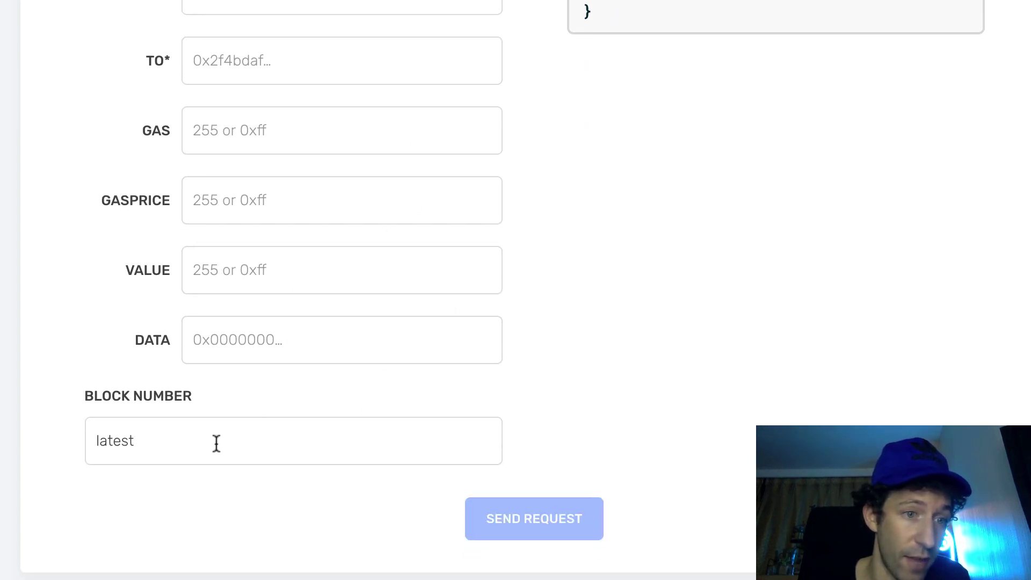
scroll(397, 439, "down", 1)
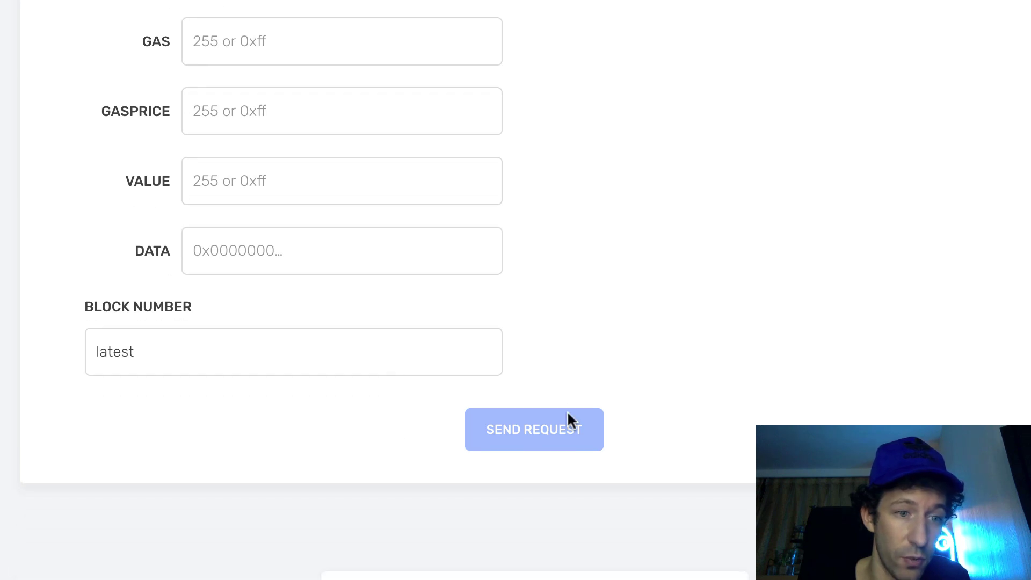
scroll(536, 335, "up", 5)
scroll(536, 335, "up", 2)
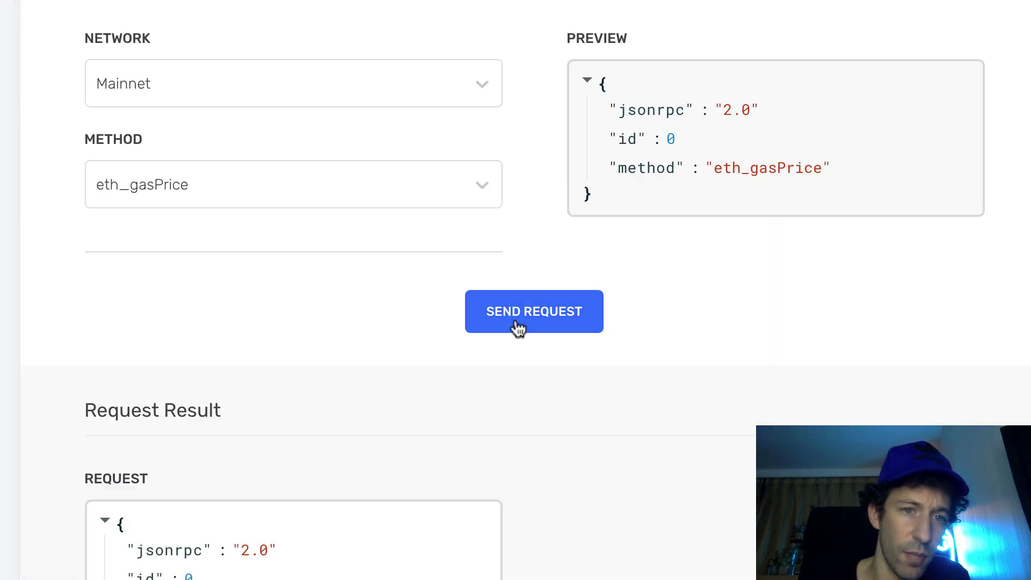
Send the eth_gasPrice request, then switch the method to eth_call
left_click(517, 327)
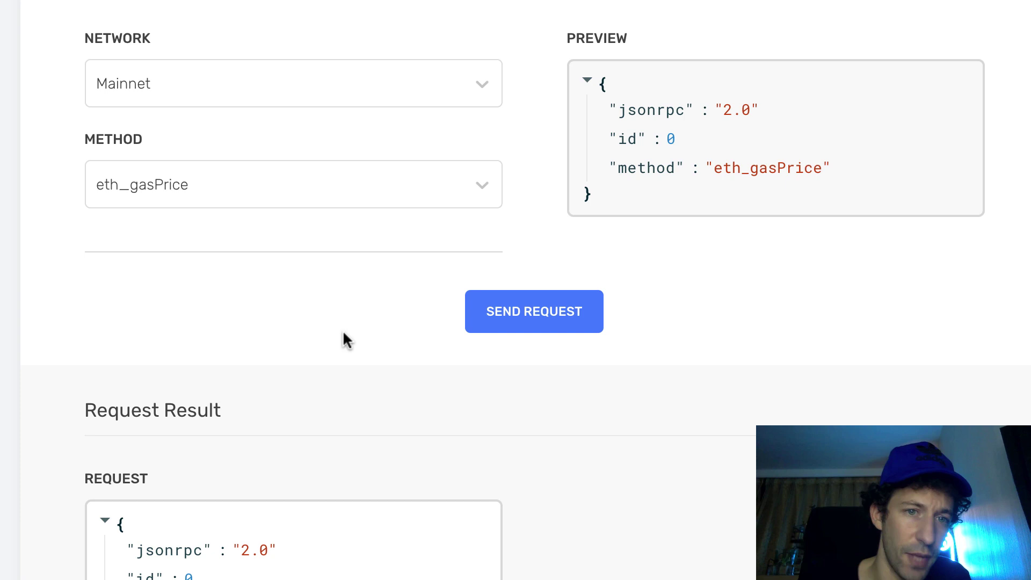
scroll(342, 330, "down", 1)
scroll(343, 330, "up", 2)
left_click(326, 245)
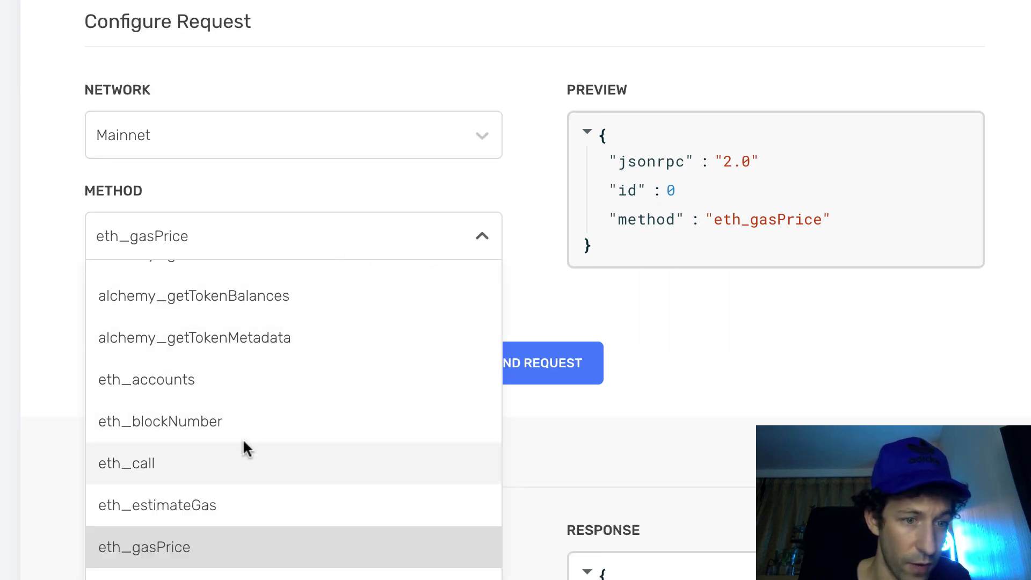
left_click(157, 464)
Try eth_sendRawTransaction as the method, then return to eth_call
left_click(368, 241)
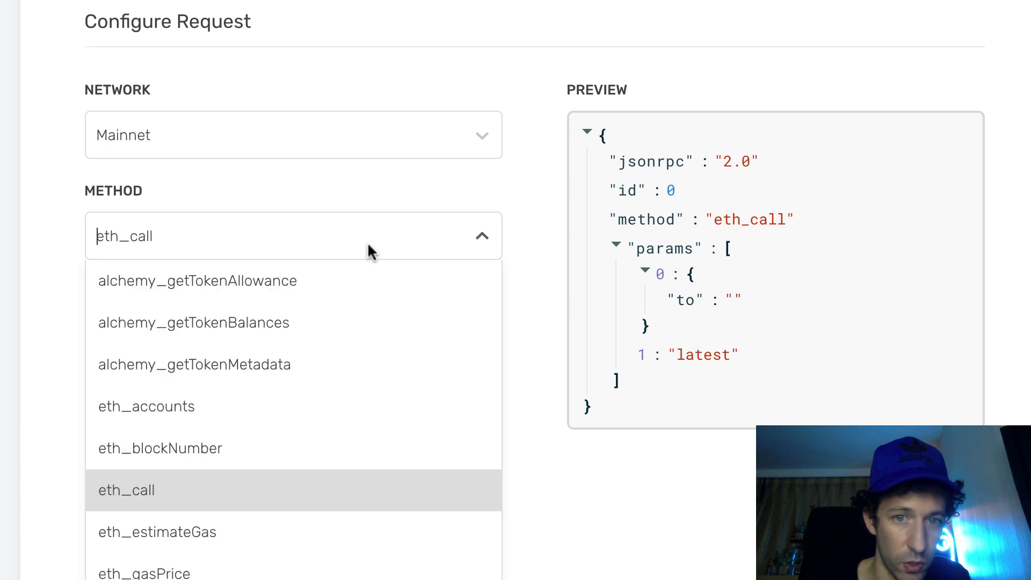
scroll(312, 433, "down", 2)
scroll(313, 433, "down", 1)
scroll(312, 433, "down", 4)
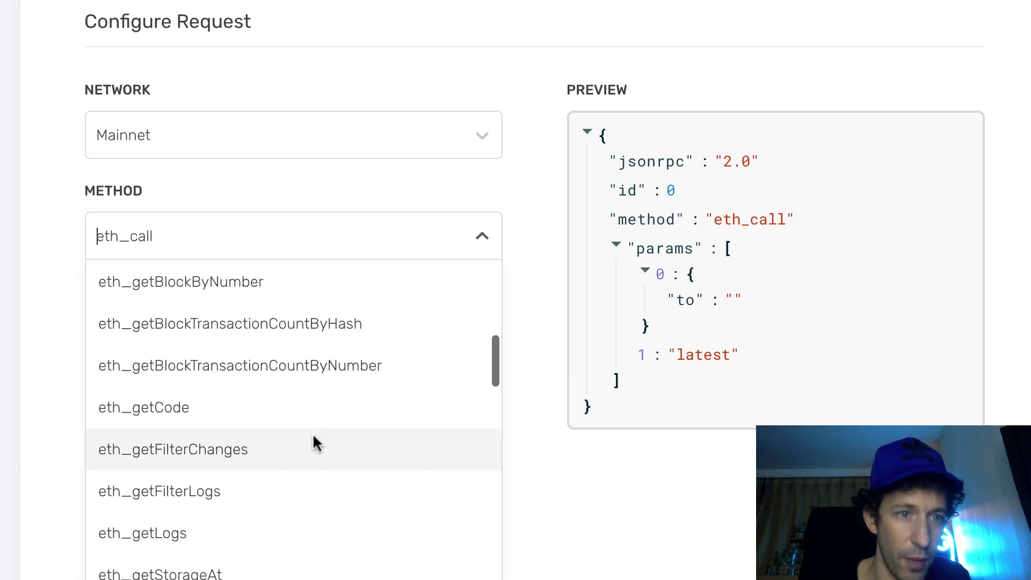
scroll(312, 432, "down", 2)
scroll(313, 433, "down", 3)
scroll(313, 432, "down", 3)
scroll(313, 433, "down", 3)
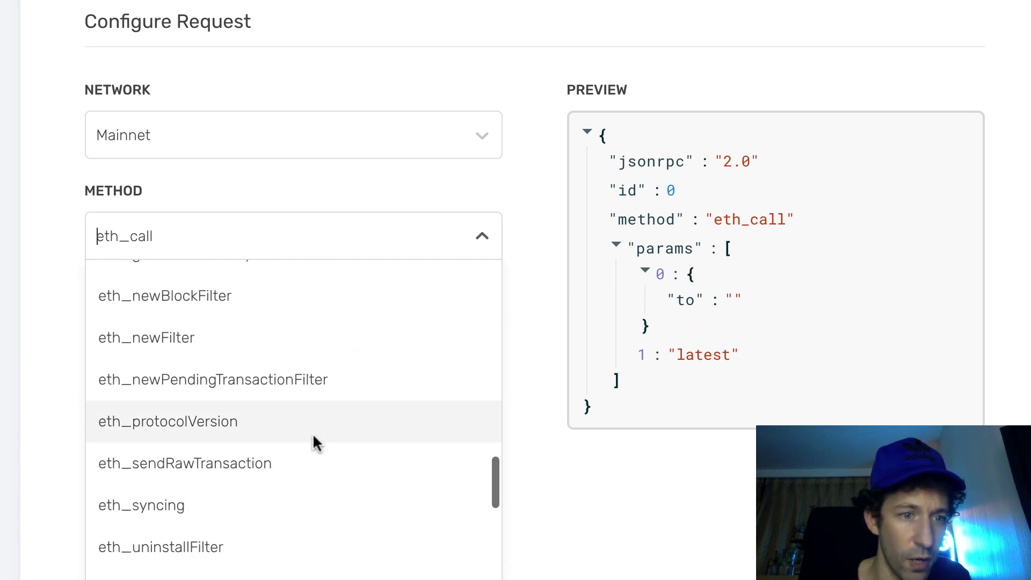
scroll(312, 433, "down", 1)
scroll(313, 433, "down", 1)
left_click(286, 457)
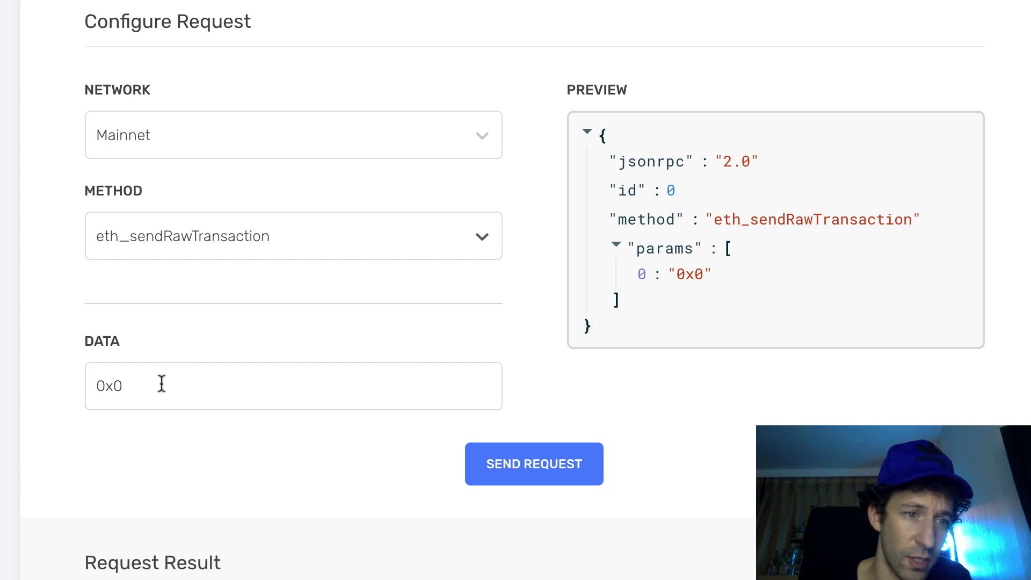
left_click(316, 235)
scroll(304, 358, "up", 3)
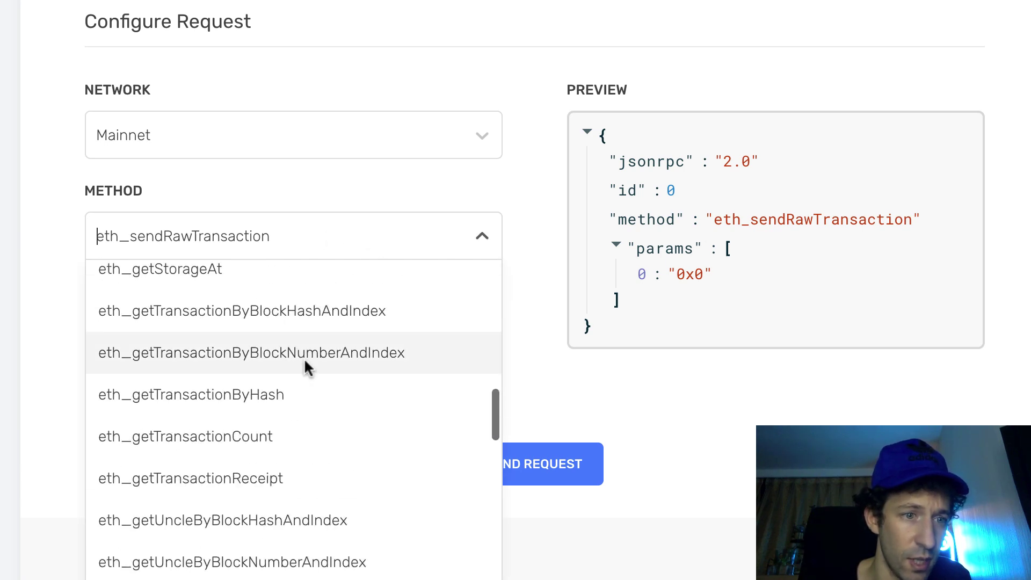
scroll(304, 358, "up", 3)
scroll(303, 357, "up", 3)
scroll(304, 358, "up", 3)
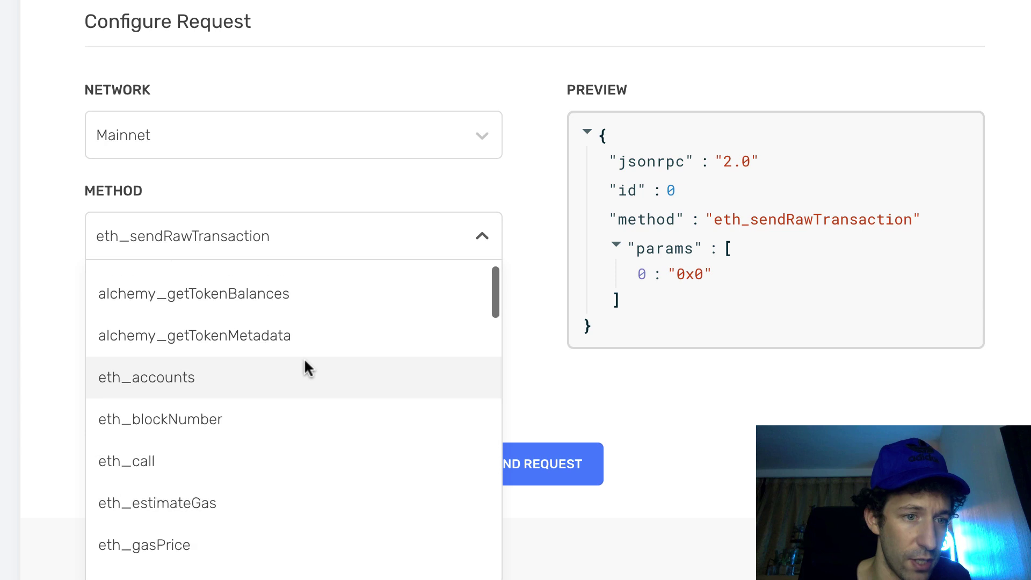
left_click(227, 461)
scroll(282, 403, "down", 5)
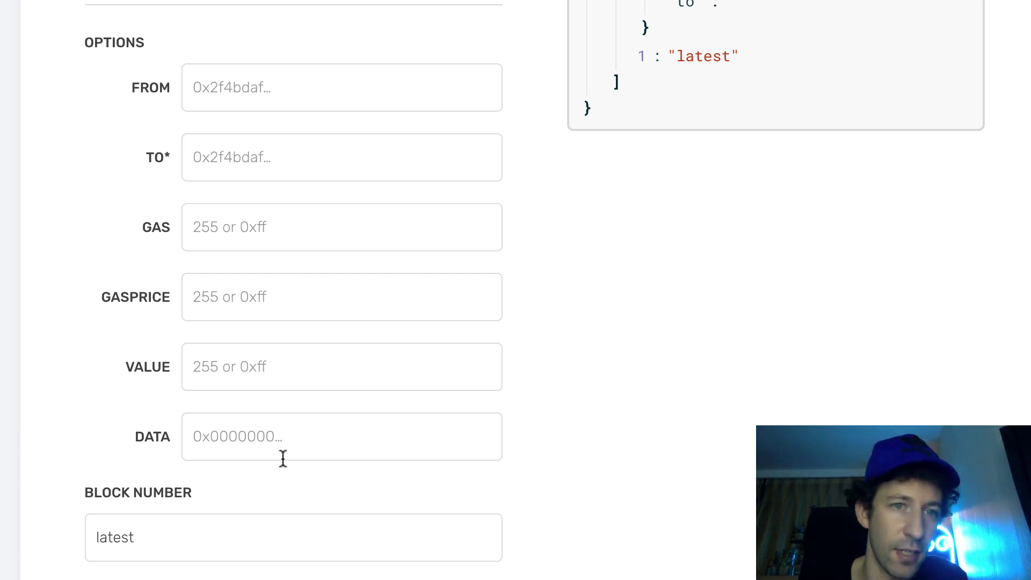
scroll(459, 415, "up", 8)
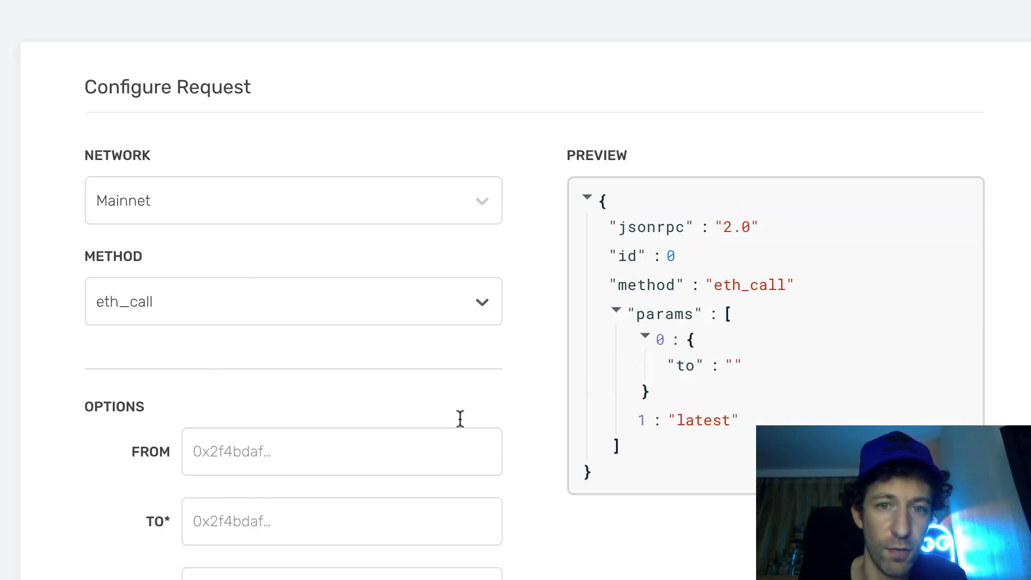
scroll(459, 416, "up", 3)
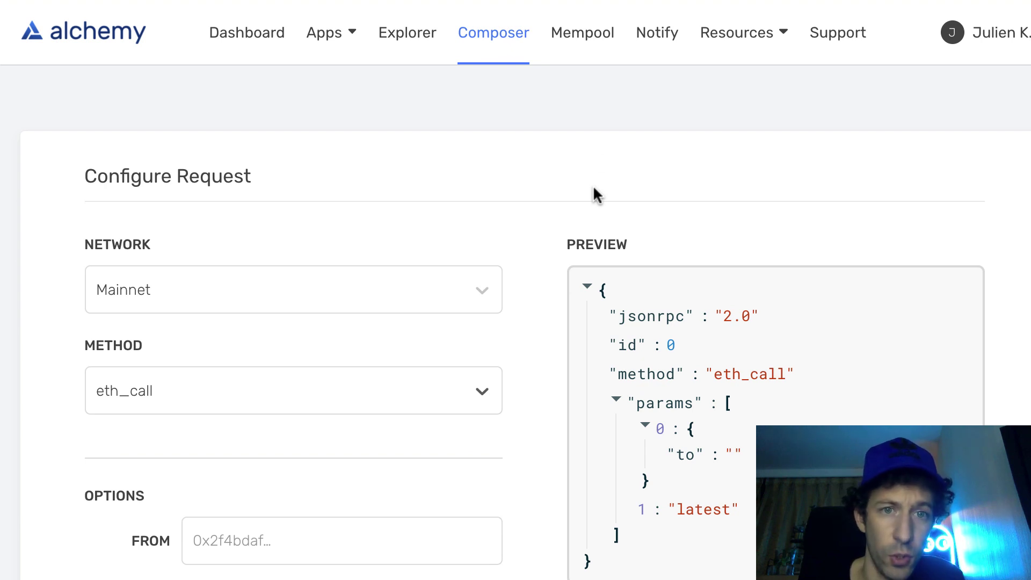
Open the Mempool Watcher and view pending, then dropped transactions
left_click(583, 32)
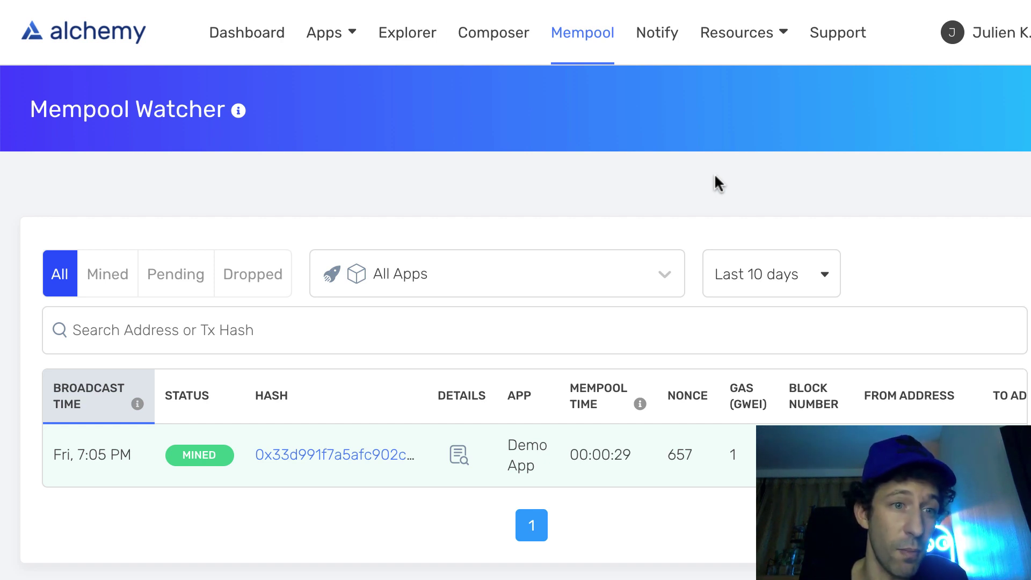
left_click(179, 267)
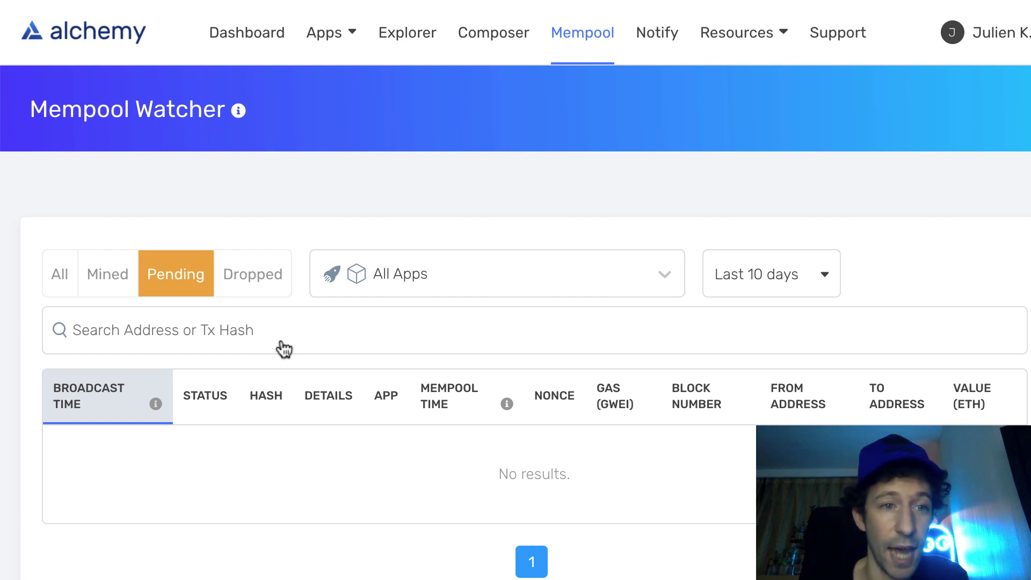
left_click(254, 278)
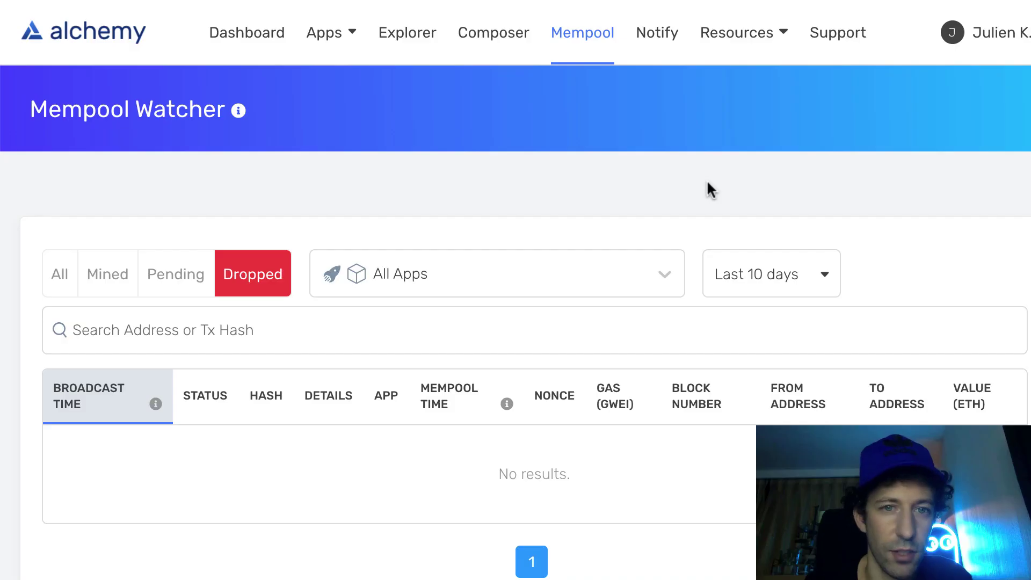
Open Notify, start an Address Activity webhook, and add two more address fields
left_click(657, 32)
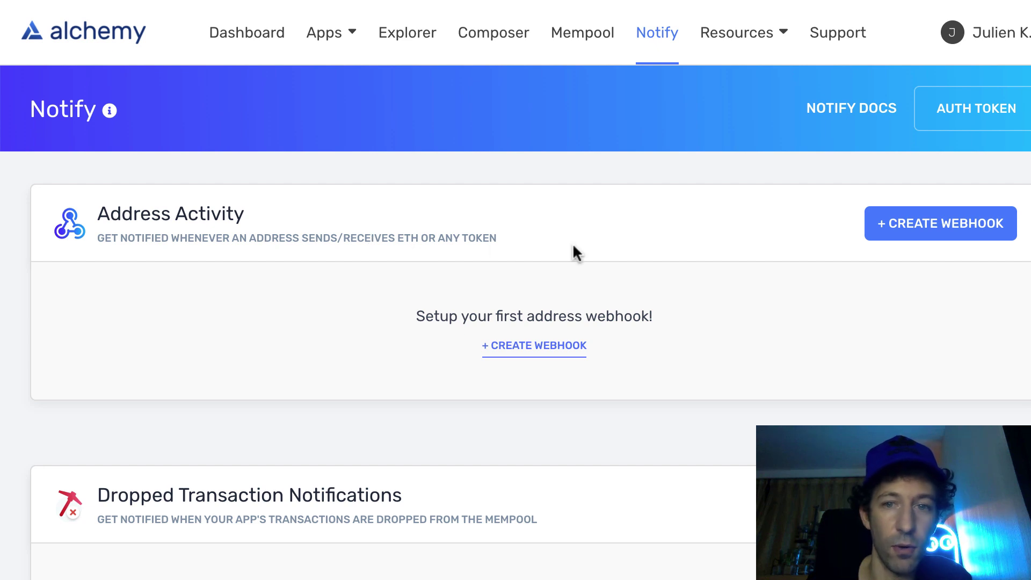
left_click(915, 232)
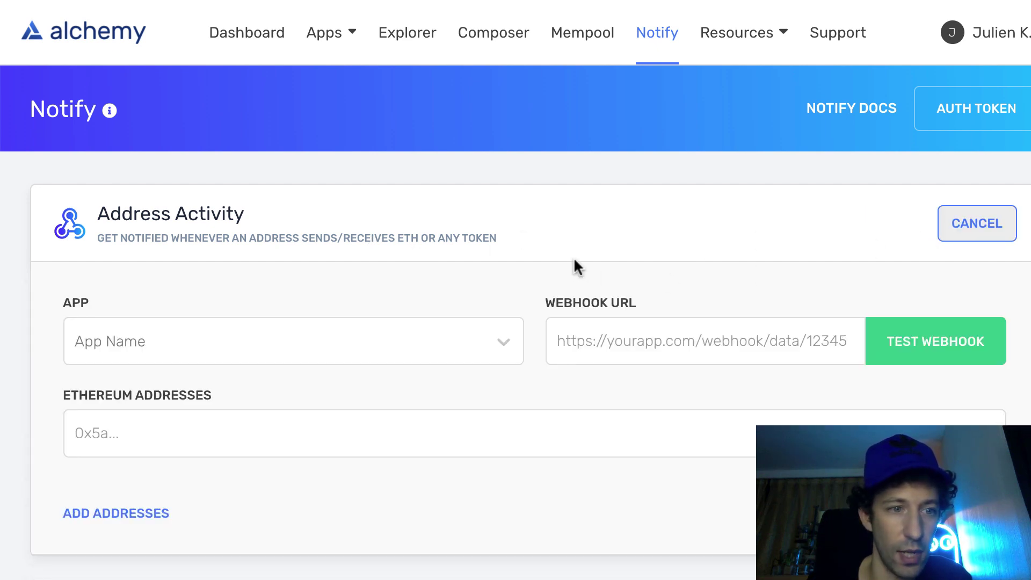
scroll(574, 258, "down", 1)
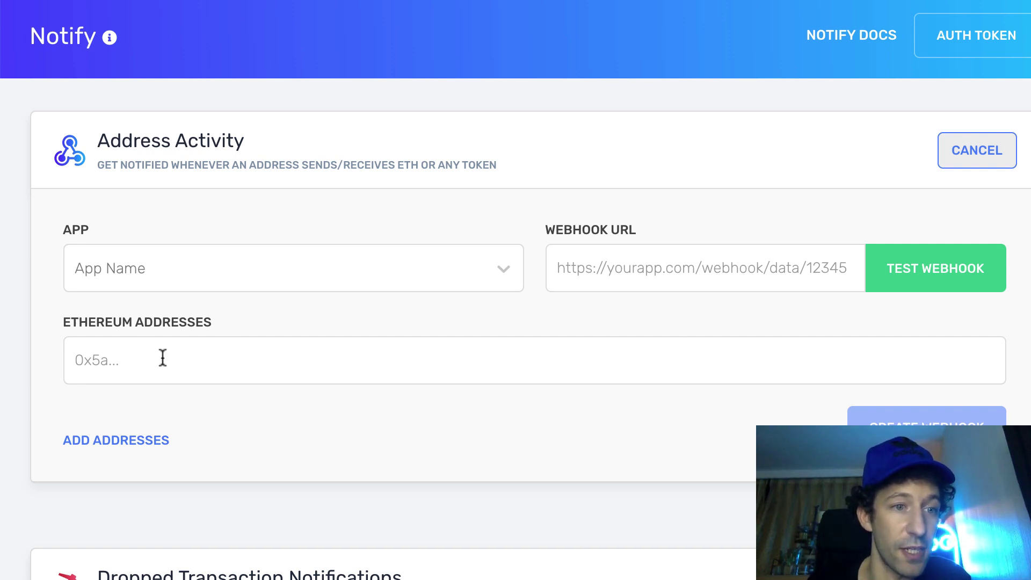
left_click(116, 440)
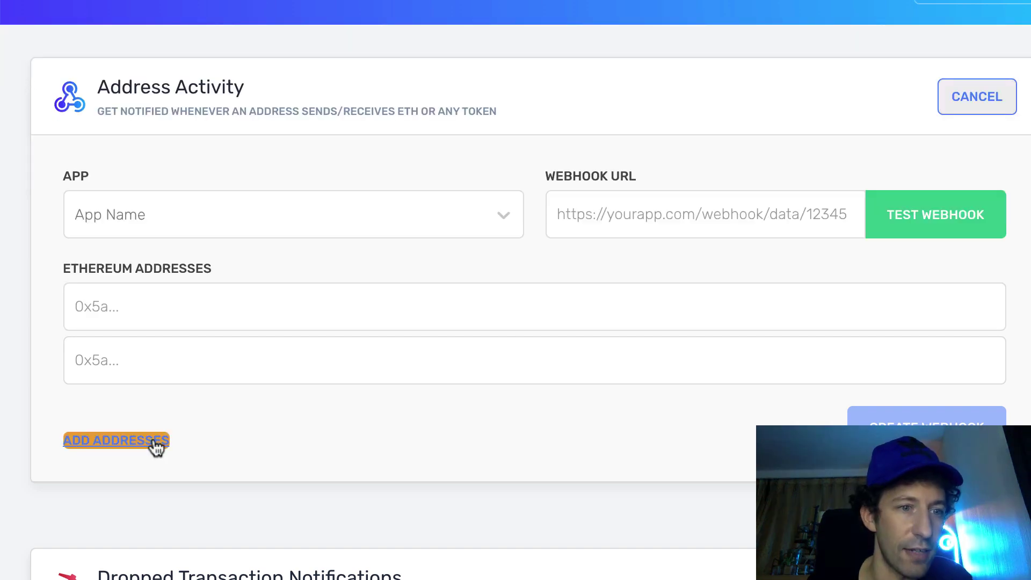
left_click(116, 440)
scroll(388, 440, "up", 1)
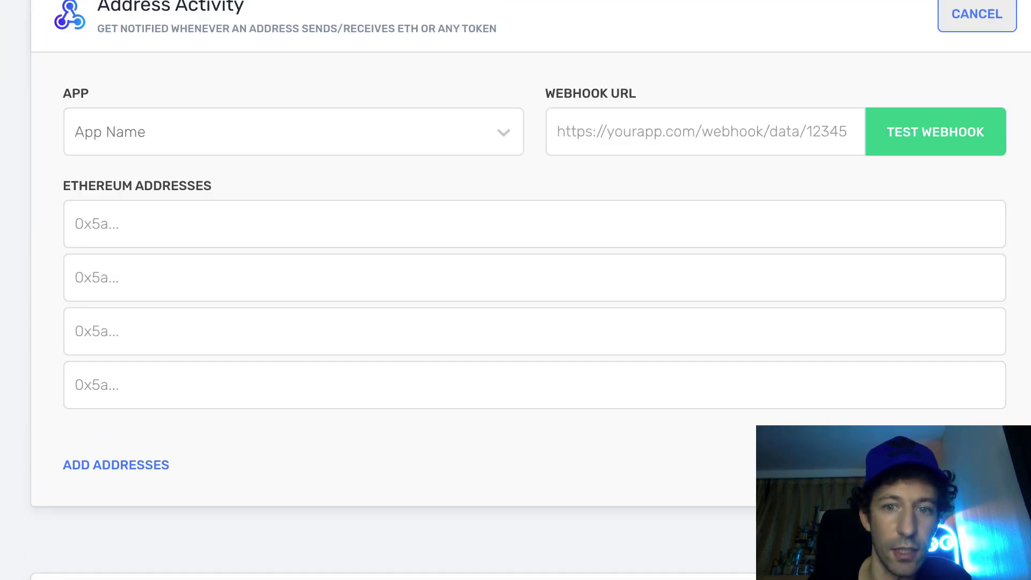
scroll(386, 439, "up", 1)
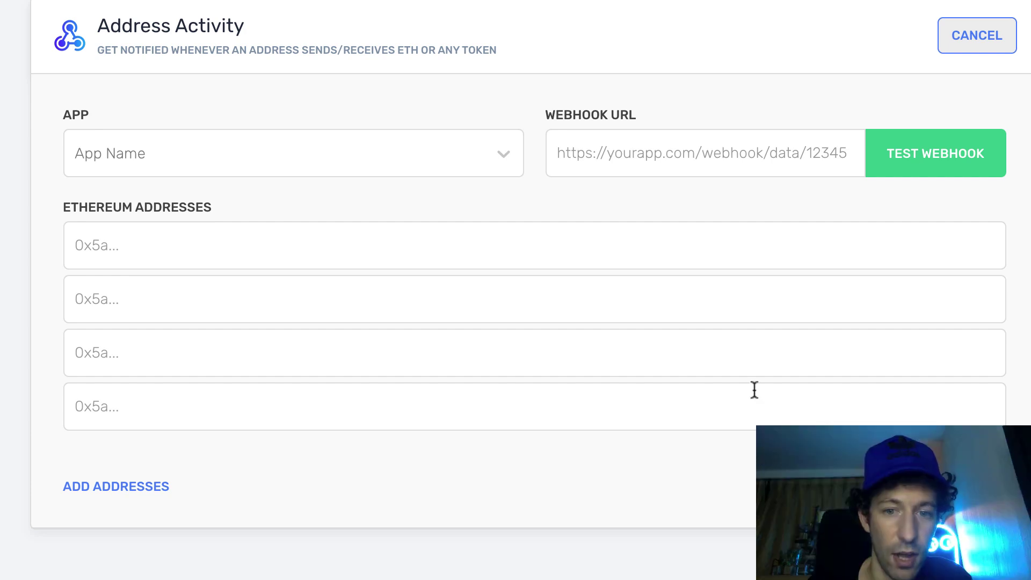
scroll(753, 387, "down", 5)
scroll(754, 387, "down", 3)
scroll(754, 388, "down", 4)
scroll(754, 387, "down", 1)
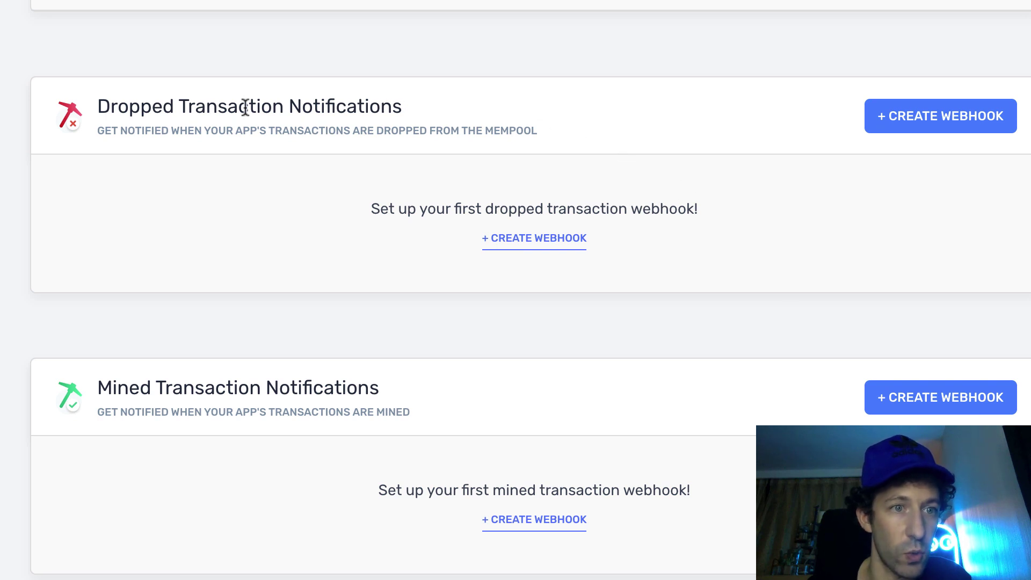
Start a Dropped Transaction webhook and copy its example payload
left_click(916, 116)
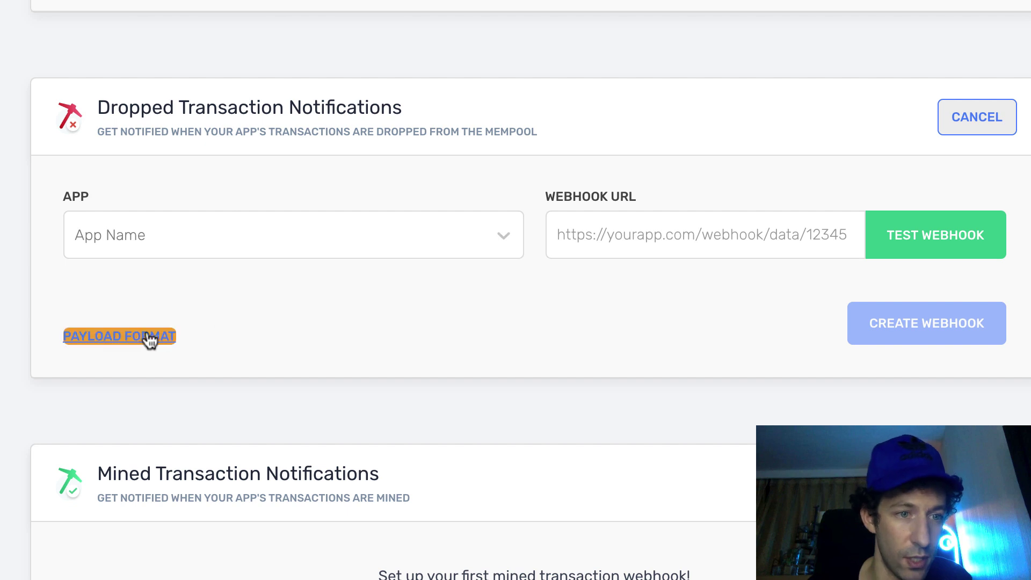
left_click(126, 336)
scroll(401, 272, "down", 1)
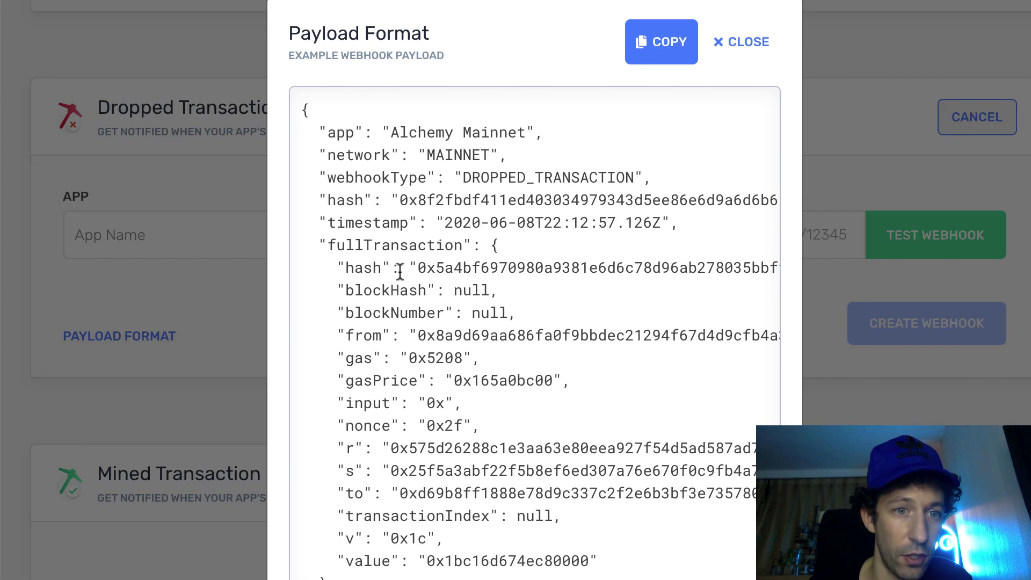
left_click_drag(328, 177, 426, 179)
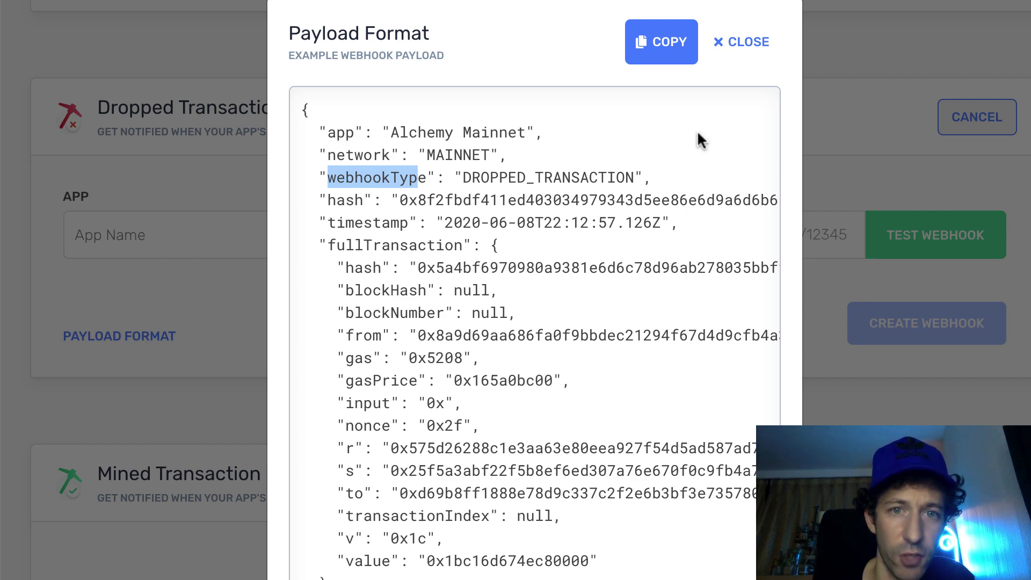
left_click(657, 41)
key("Escape")
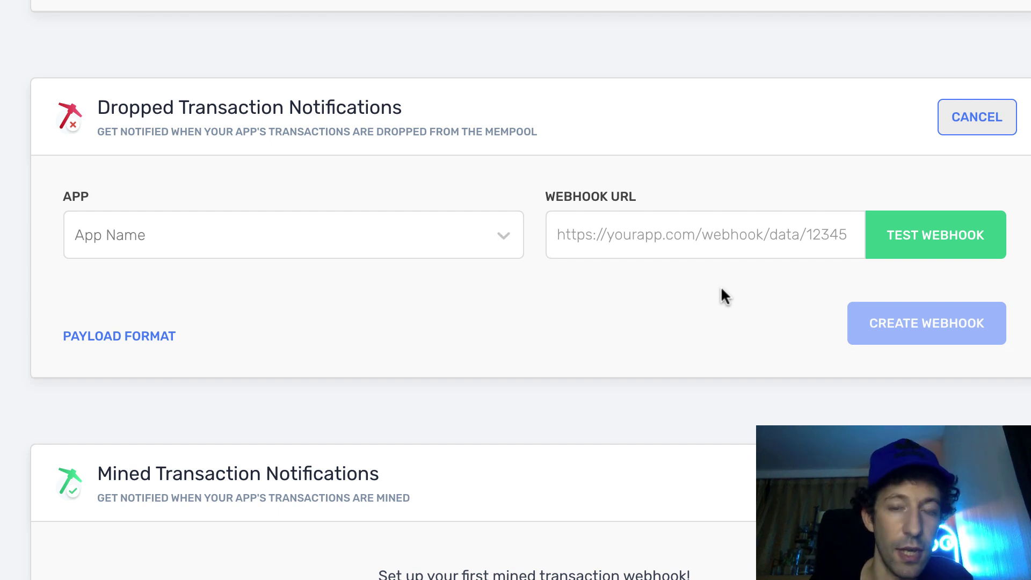
scroll(722, 297, "down", 3)
scroll(722, 296, "down", 1)
Start a Mined Transaction webhook and review its MINED_TRANSACTION example payload
left_click(926, 234)
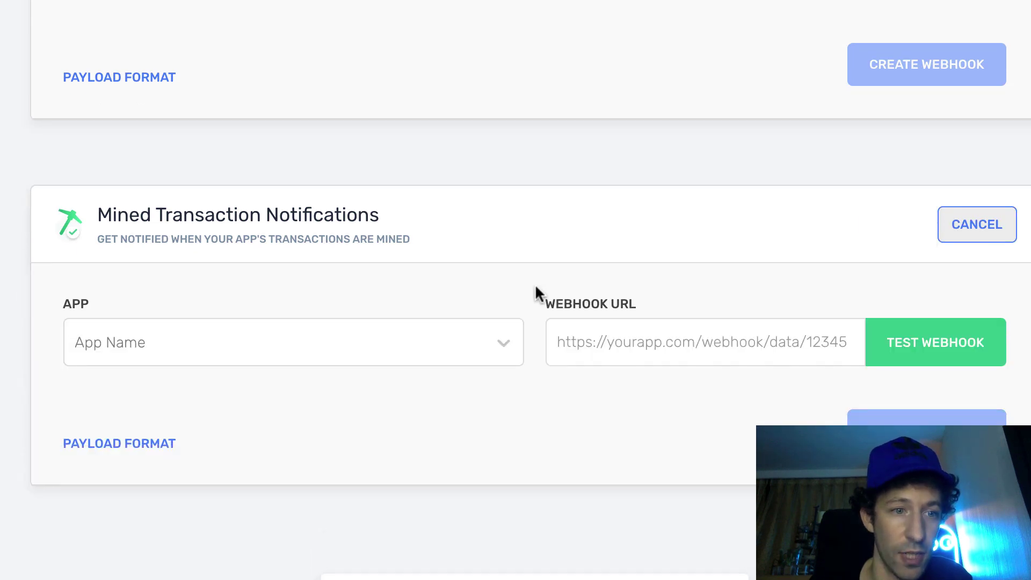
left_click(120, 439)
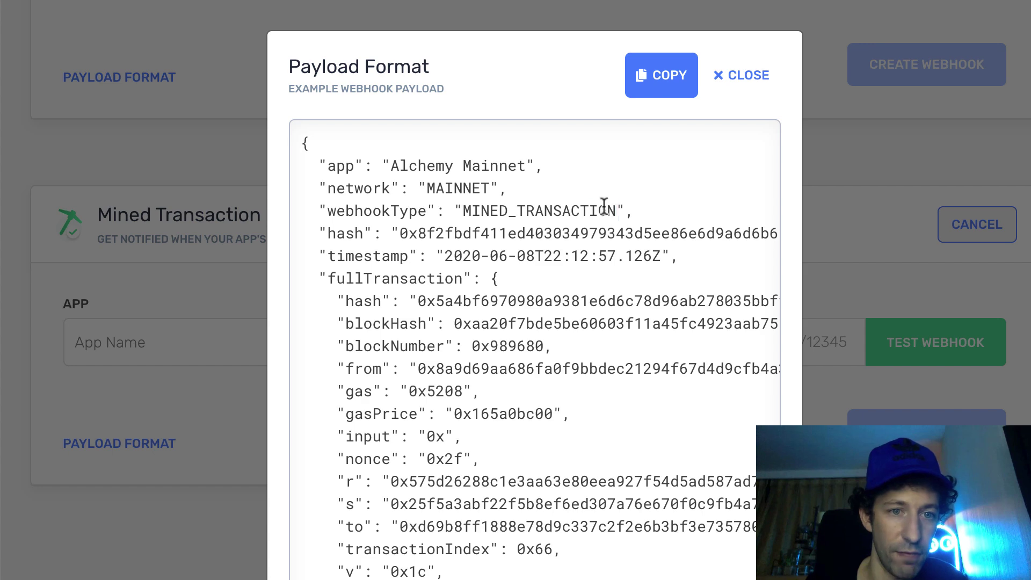
left_click_drag(616, 211, 464, 210)
left_click(390, 273)
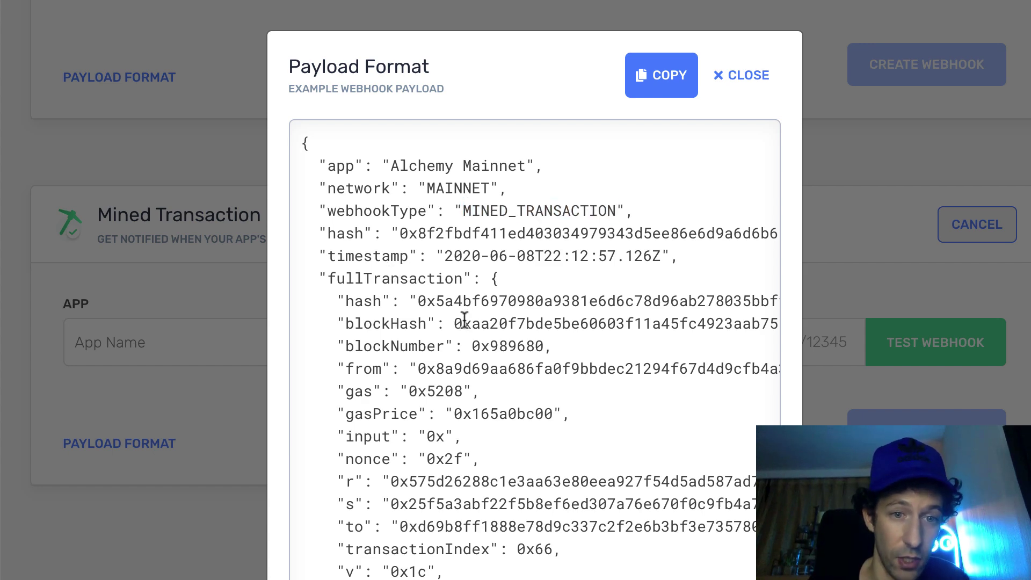
scroll(459, 307, "down", 1)
left_click(741, 22)
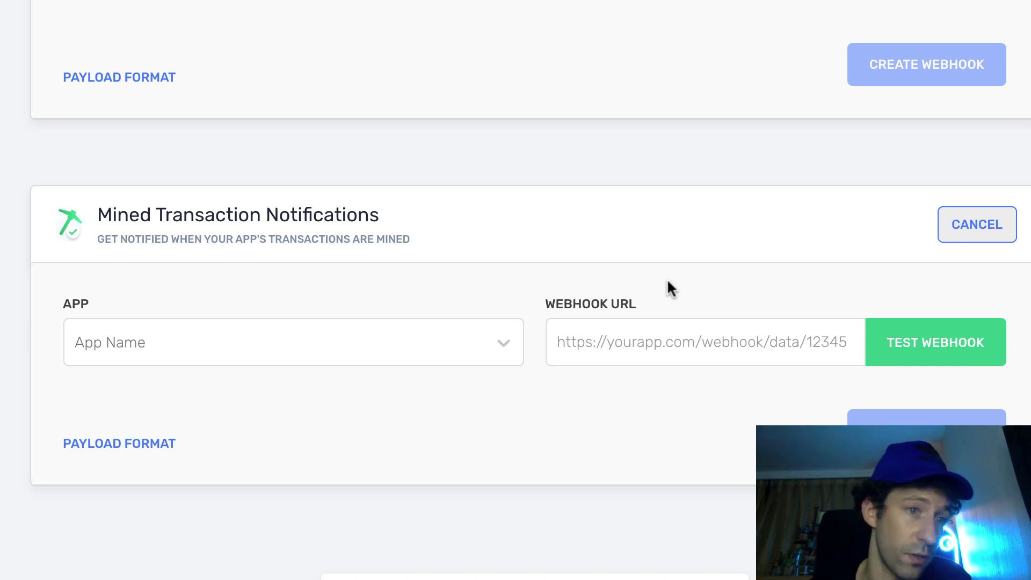
scroll(667, 278, "down", 1)
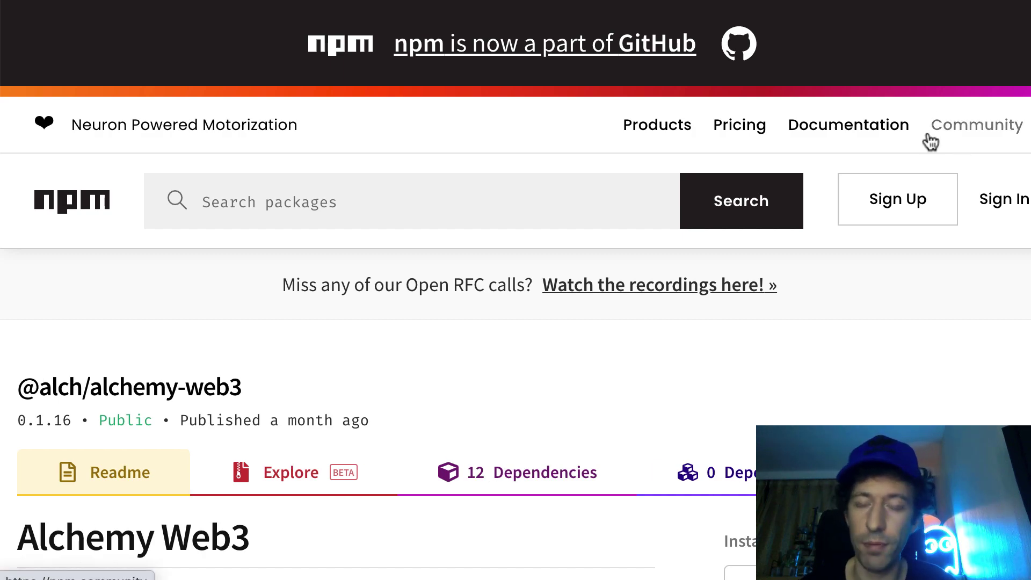
scroll(931, 141, "down", 4)
scroll(931, 141, "down", 3)
scroll(931, 141, "down", 4)
scroll(929, 136, "down", 4)
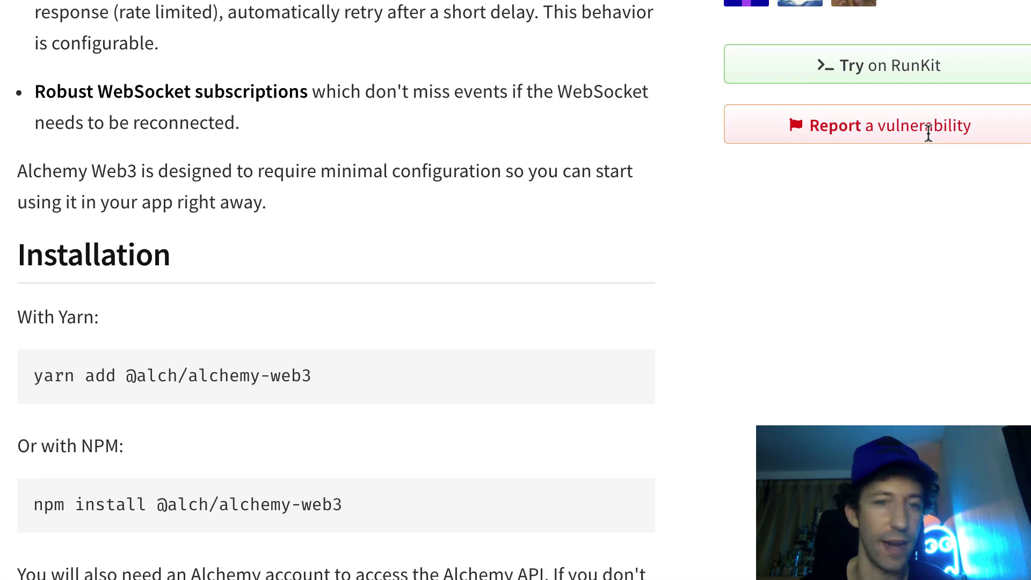
scroll(929, 135, "down", 4)
scroll(931, 141, "down", 3)
scroll(931, 142, "down", 3)
scroll(930, 141, "down", 2)
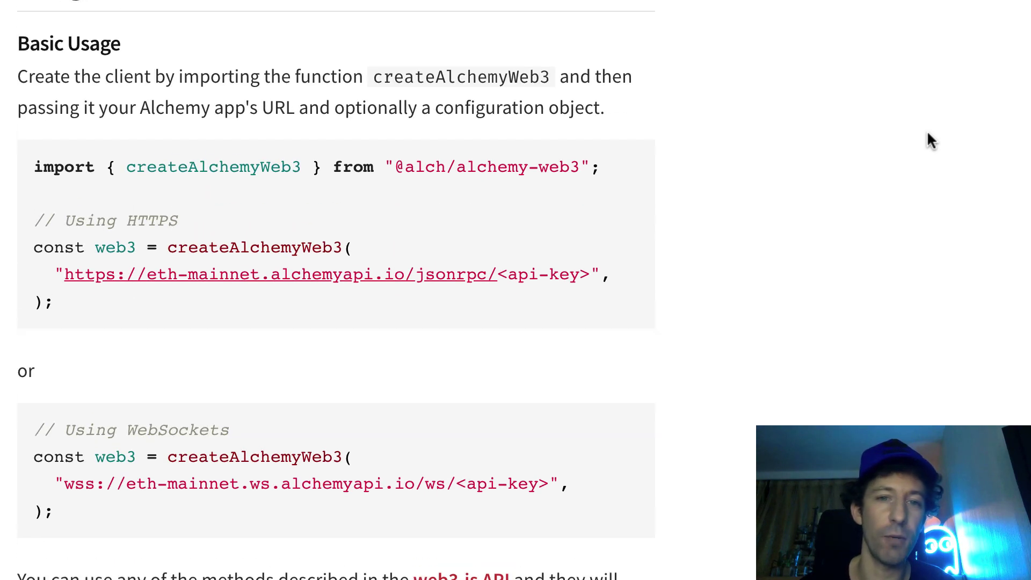
scroll(930, 140, "up", 1)
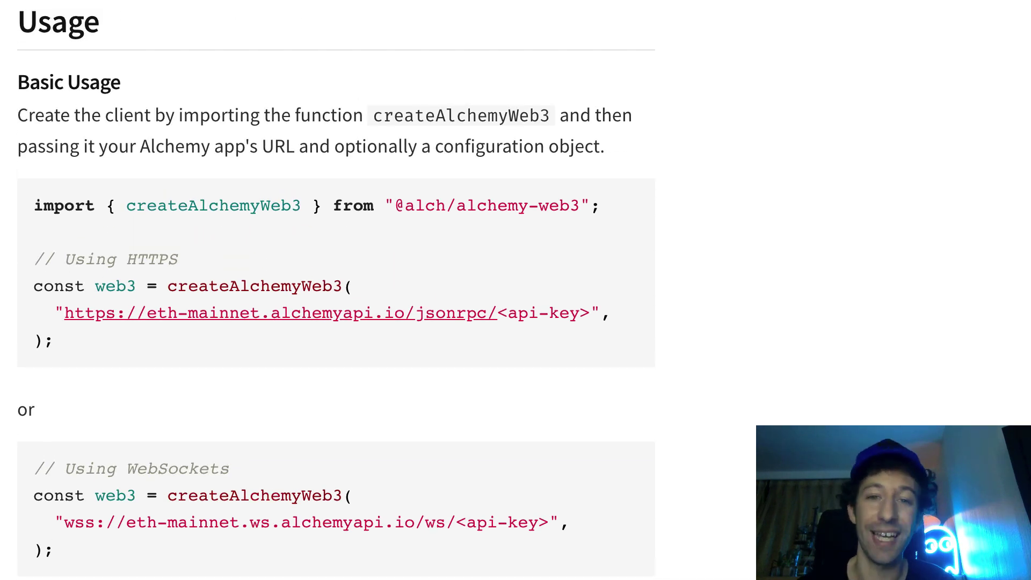